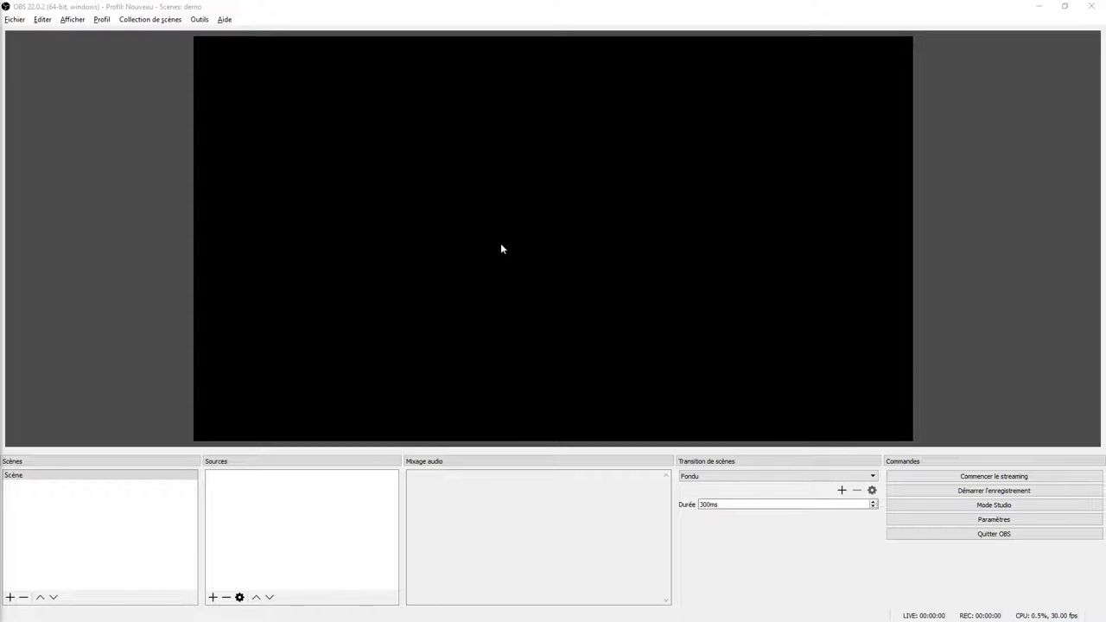
pyautogui.click(279, 7)
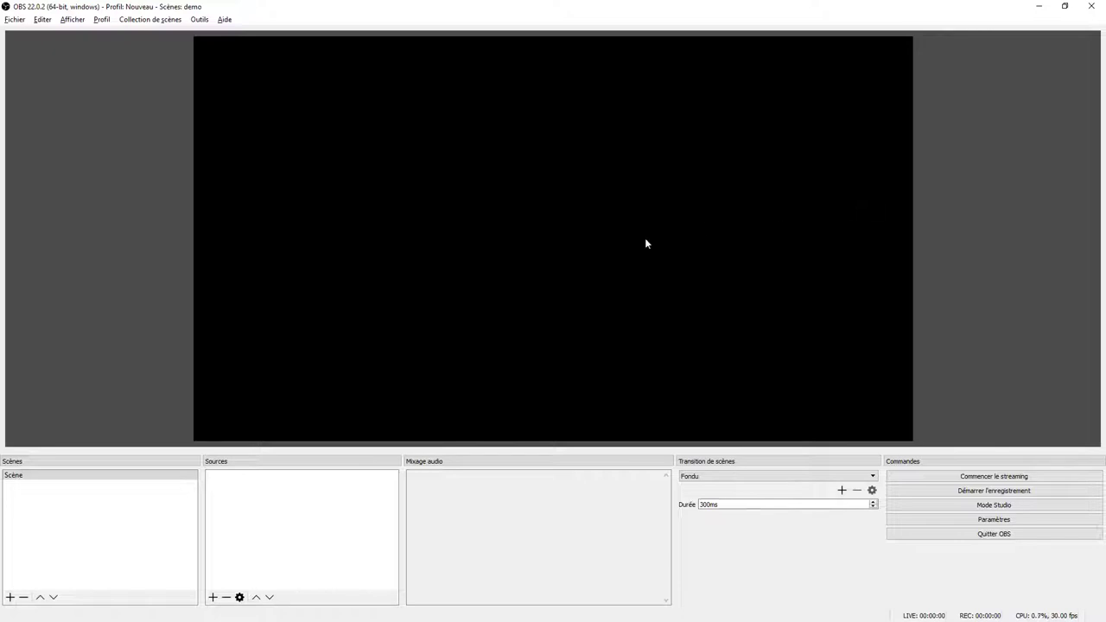
pyautogui.click(98, 520)
pyautogui.click(78, 511)
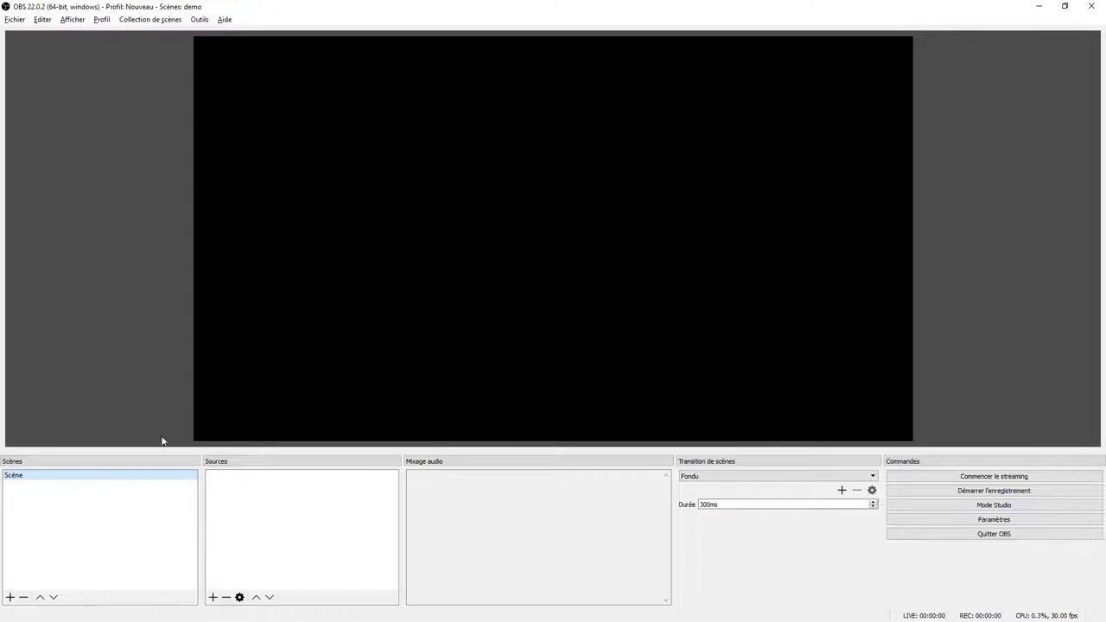
pyautogui.click(149, 23)
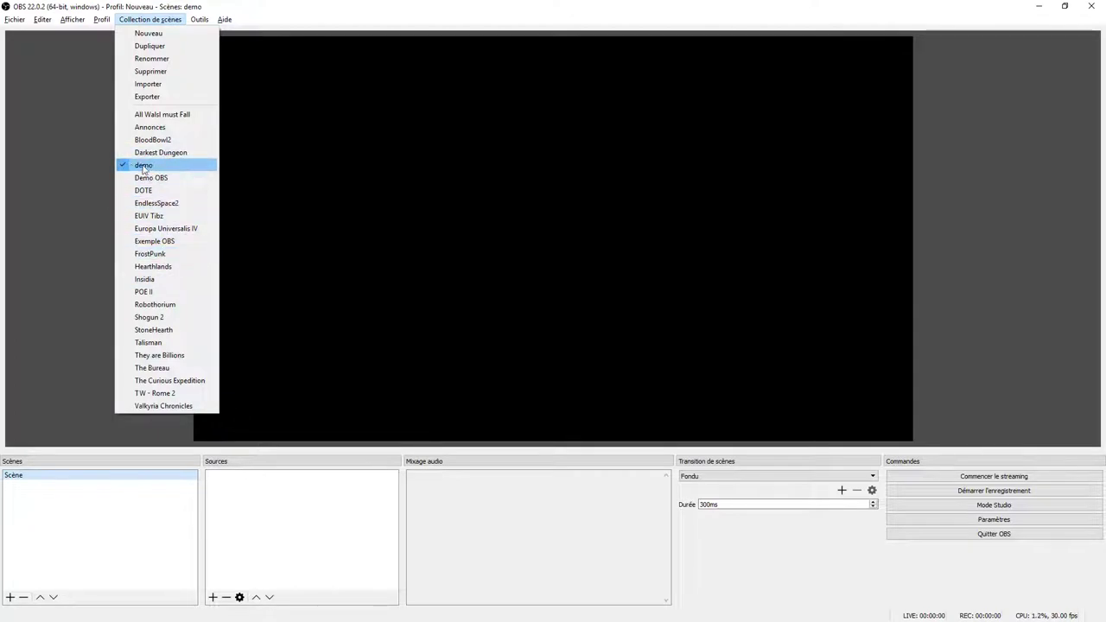
pyautogui.click(346, 167)
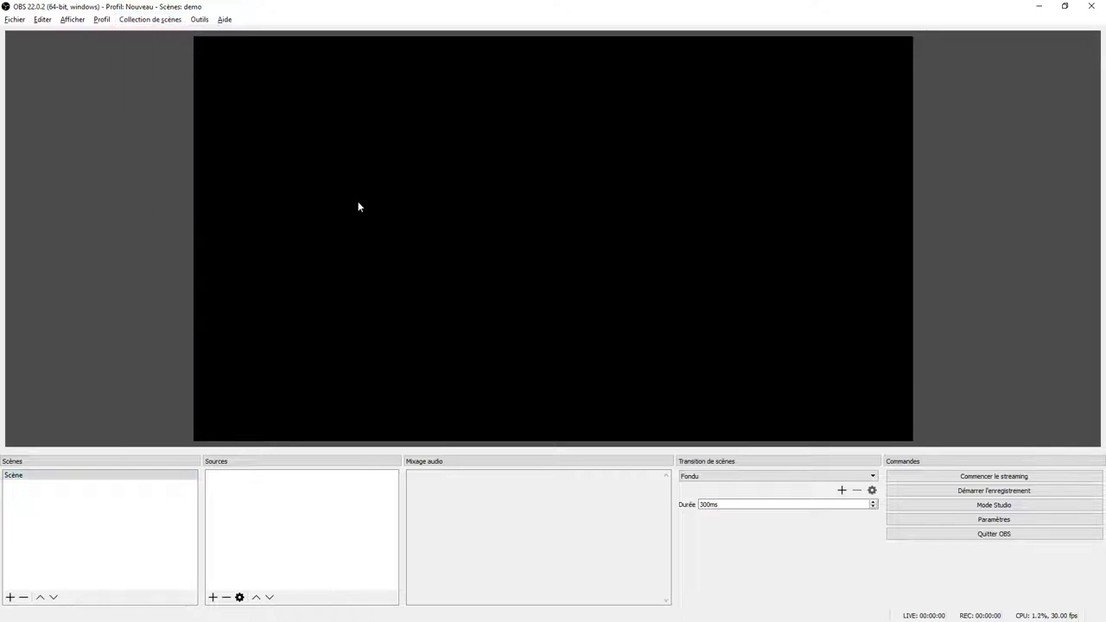
pyautogui.click(153, 21)
pyautogui.click(153, 21)
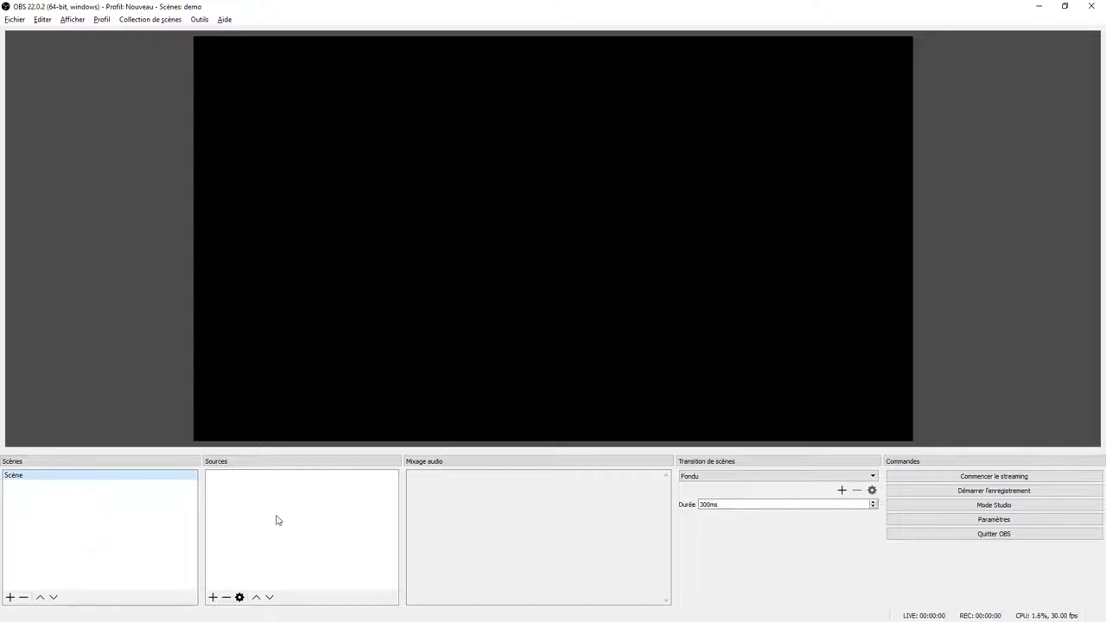
pyautogui.click(212, 596)
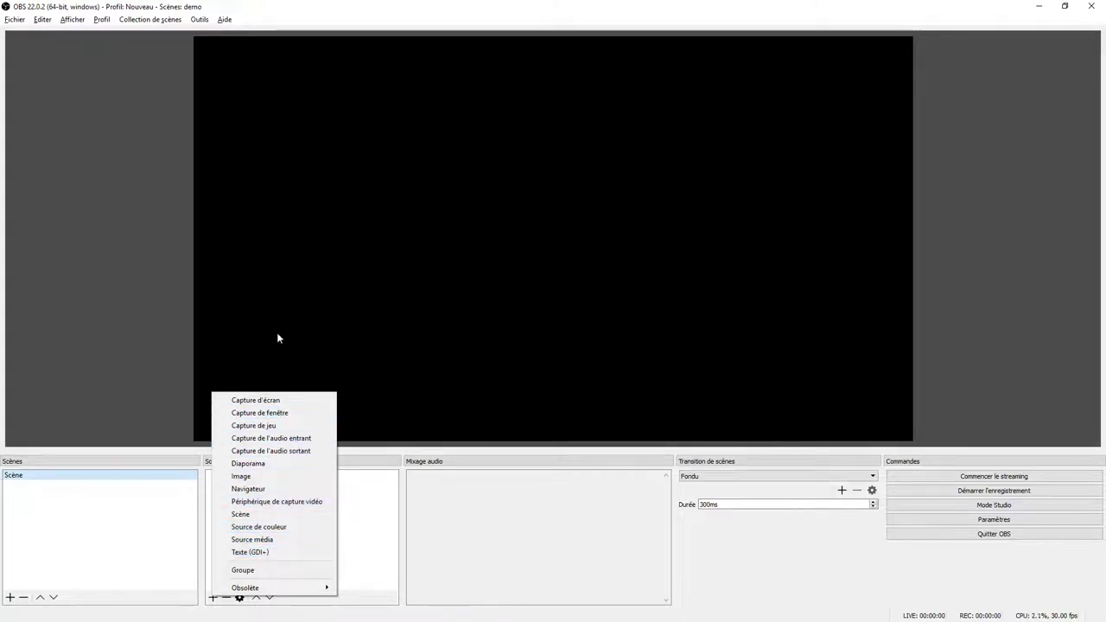
pyautogui.click(279, 307)
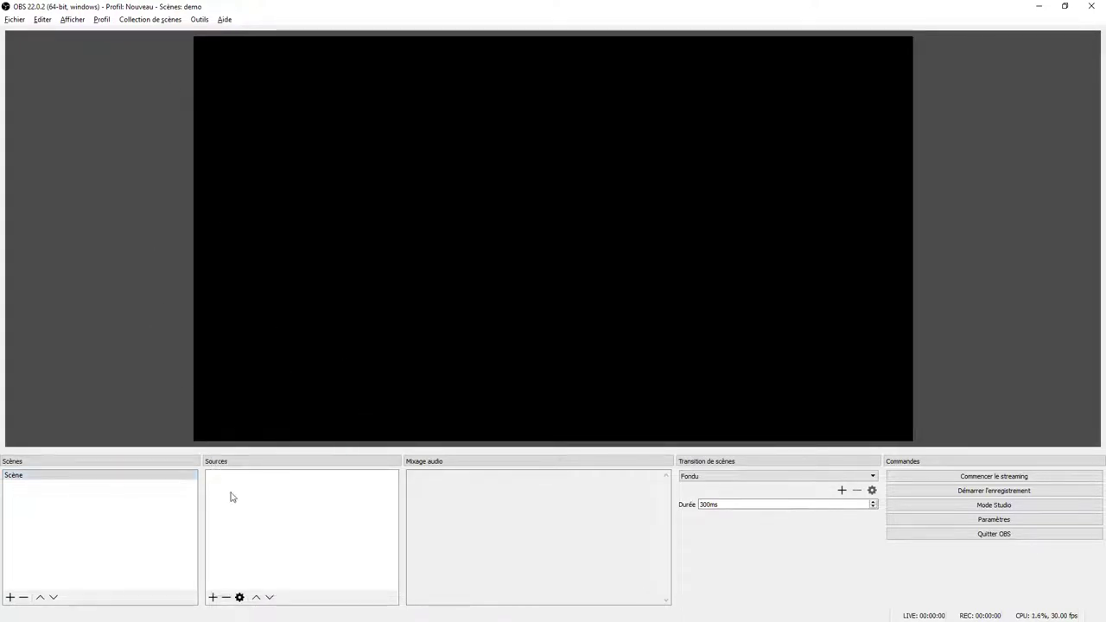
# Step: Add a game capture source (Capture de jeu) named "Endless Space 2" to the scene
pyautogui.click(213, 599)
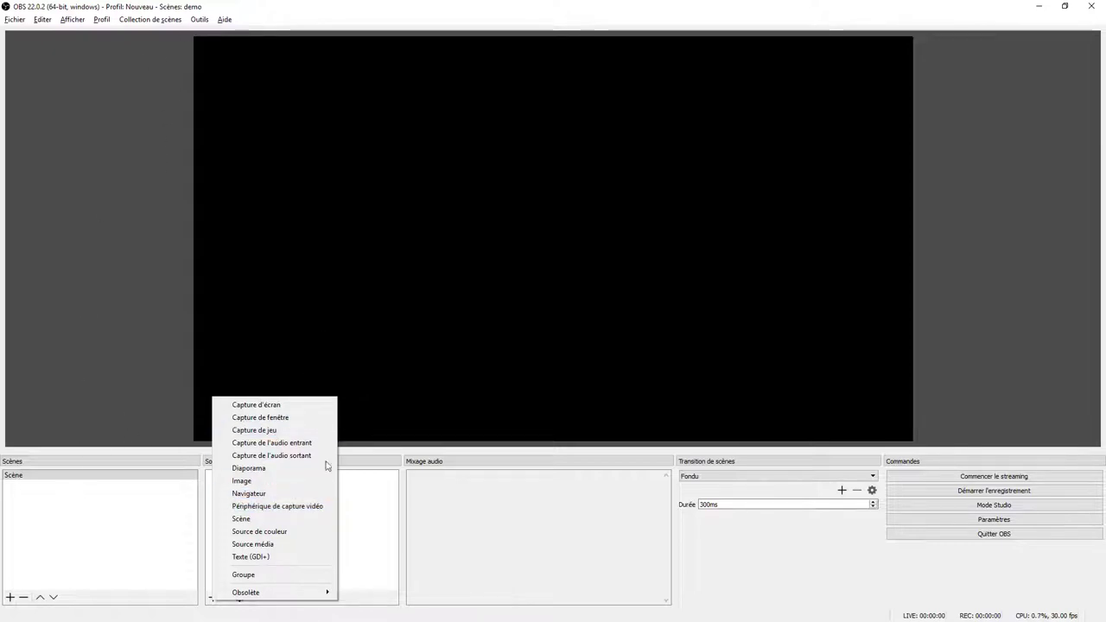
pyautogui.click(270, 430)
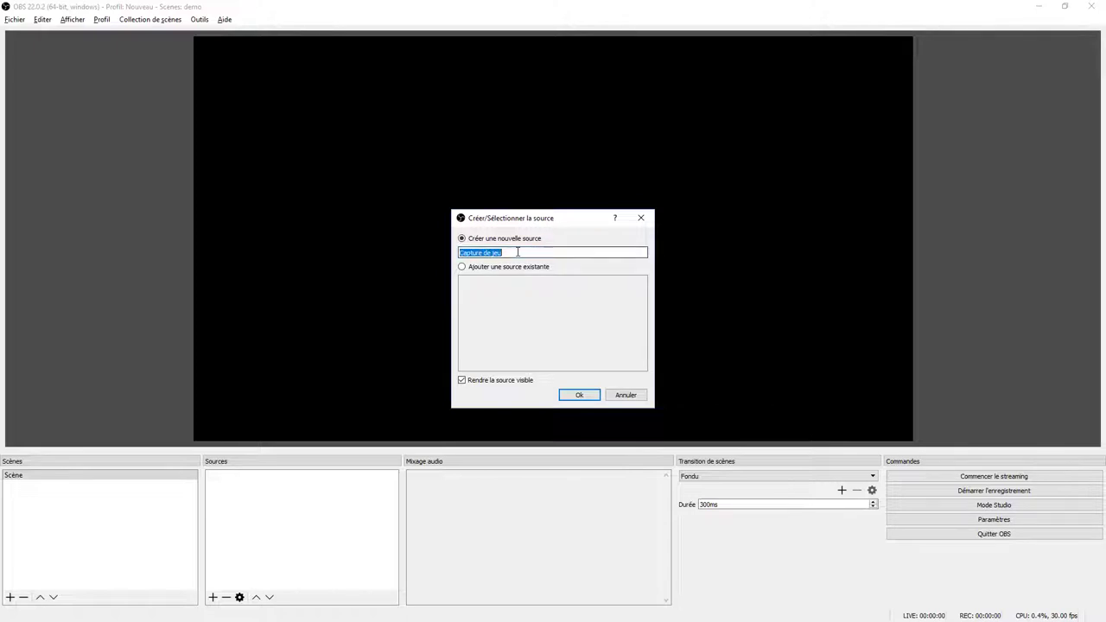
pyautogui.write('Endless Space 2')
pyautogui.click(574, 396)
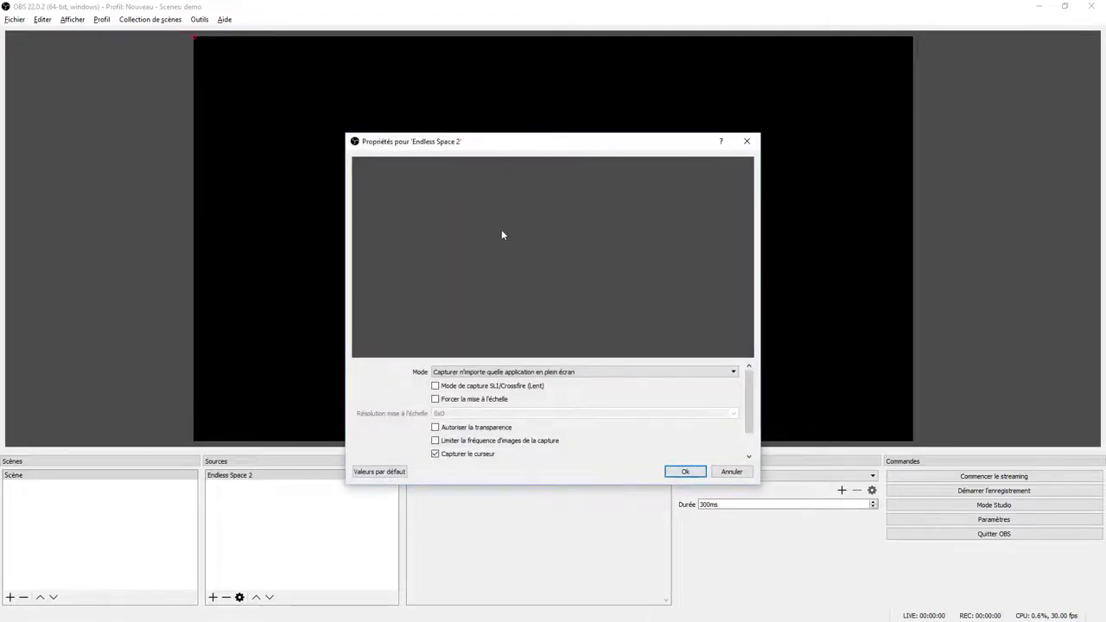
# Step: Set the Endless Space 2 source to capture a specific window, choosing [EndlessSpace2.exe]: Endless space 2, and confirm its properties
pyautogui.click(535, 374)
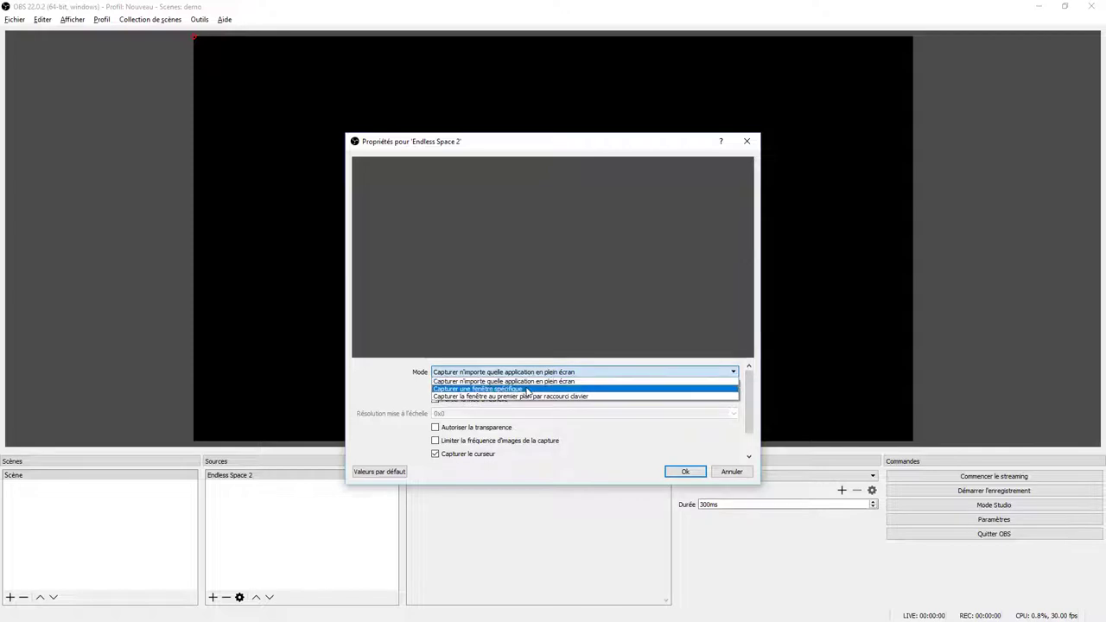
pyautogui.click(517, 358)
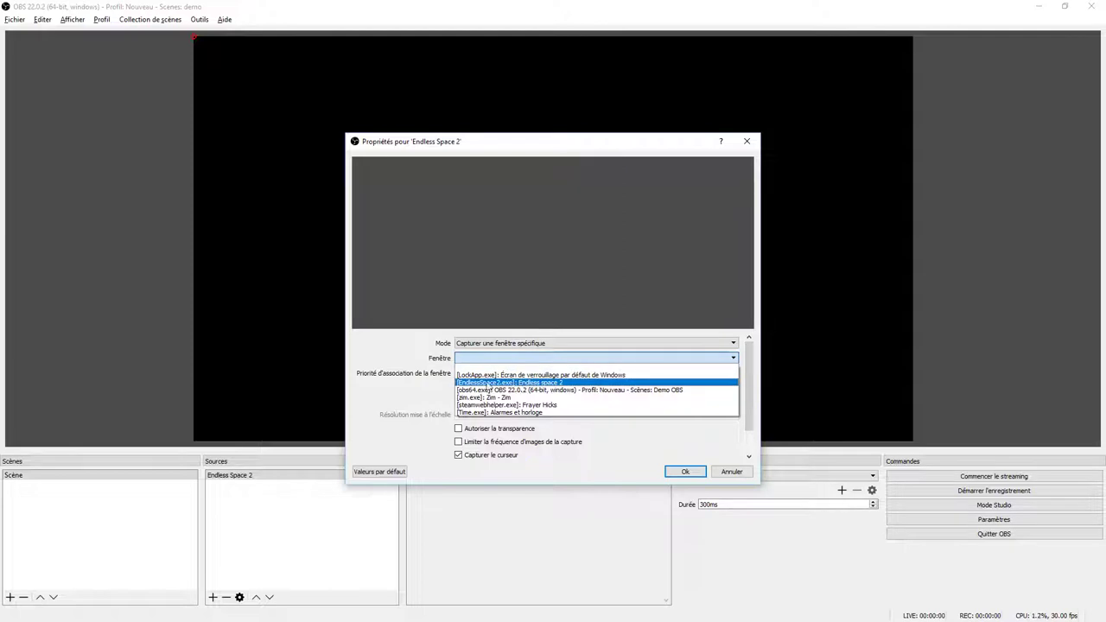
pyautogui.click(536, 383)
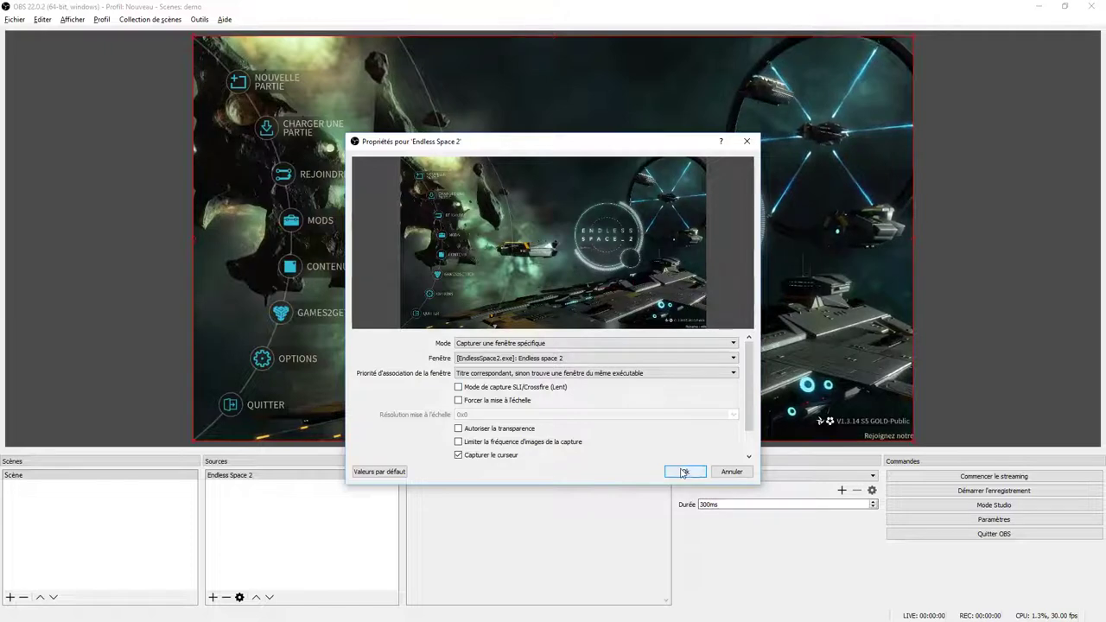
pyautogui.click(684, 472)
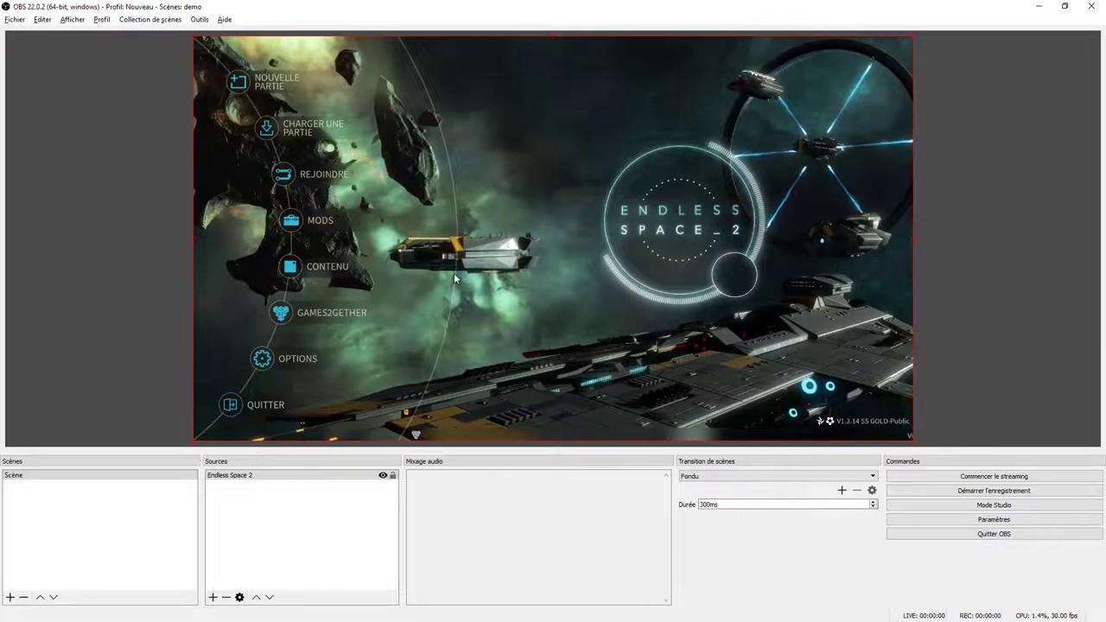
pyautogui.click(250, 478)
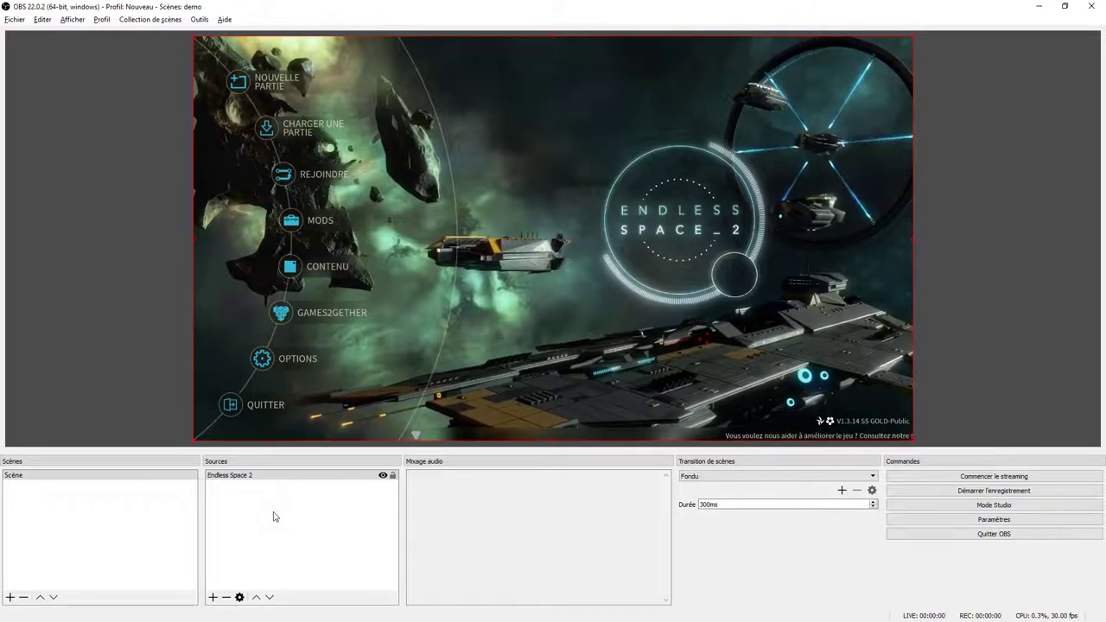
# Step: Add an audio input capture source (Capture de l'audio entrant) using the device Microphone (RIG 800HX)
pyautogui.click(211, 598)
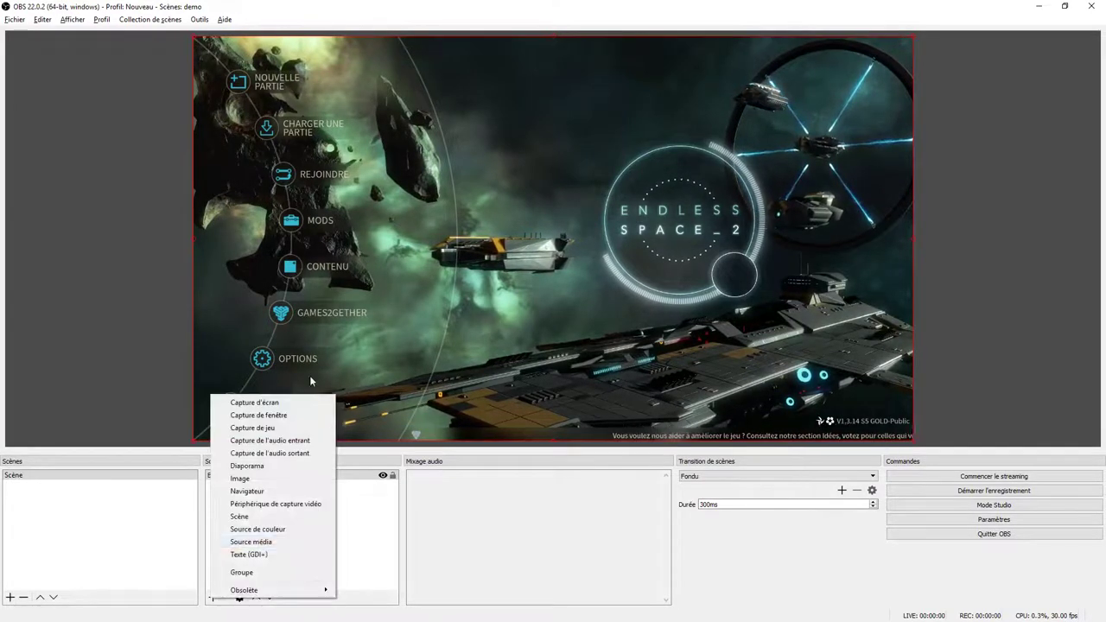
pyautogui.click(288, 441)
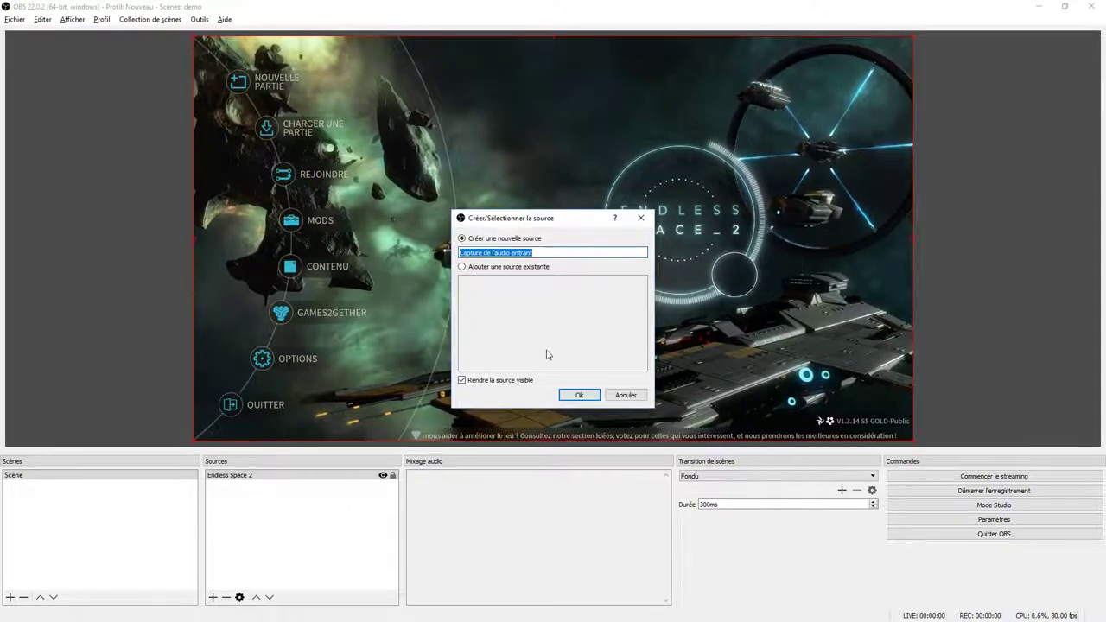
pyautogui.click(581, 396)
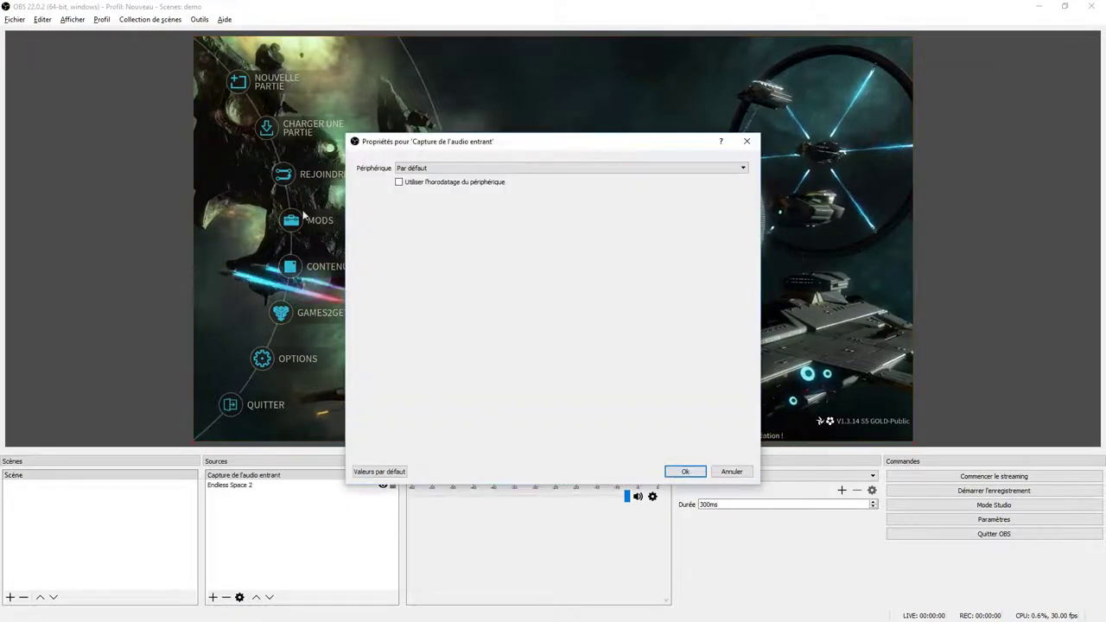
pyautogui.click(471, 168)
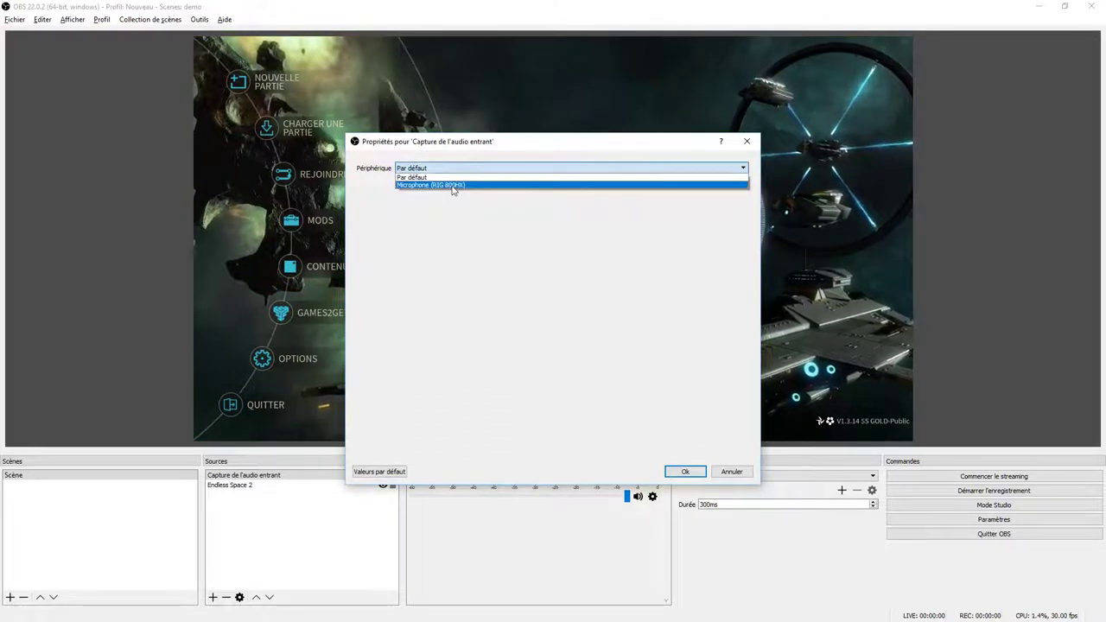
pyautogui.click(456, 185)
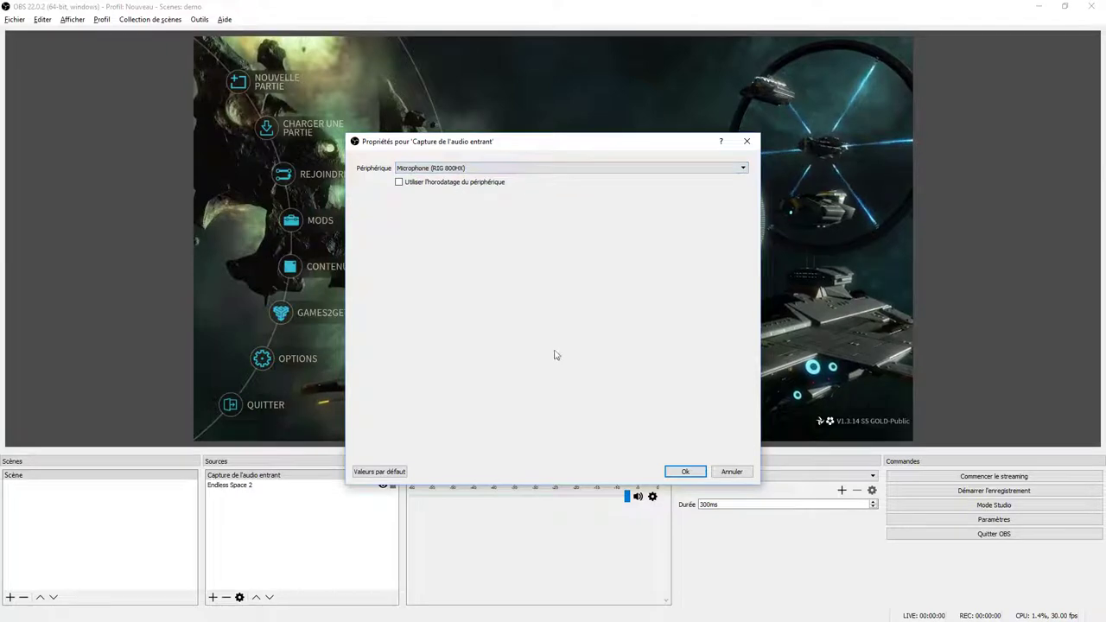
pyautogui.click(685, 472)
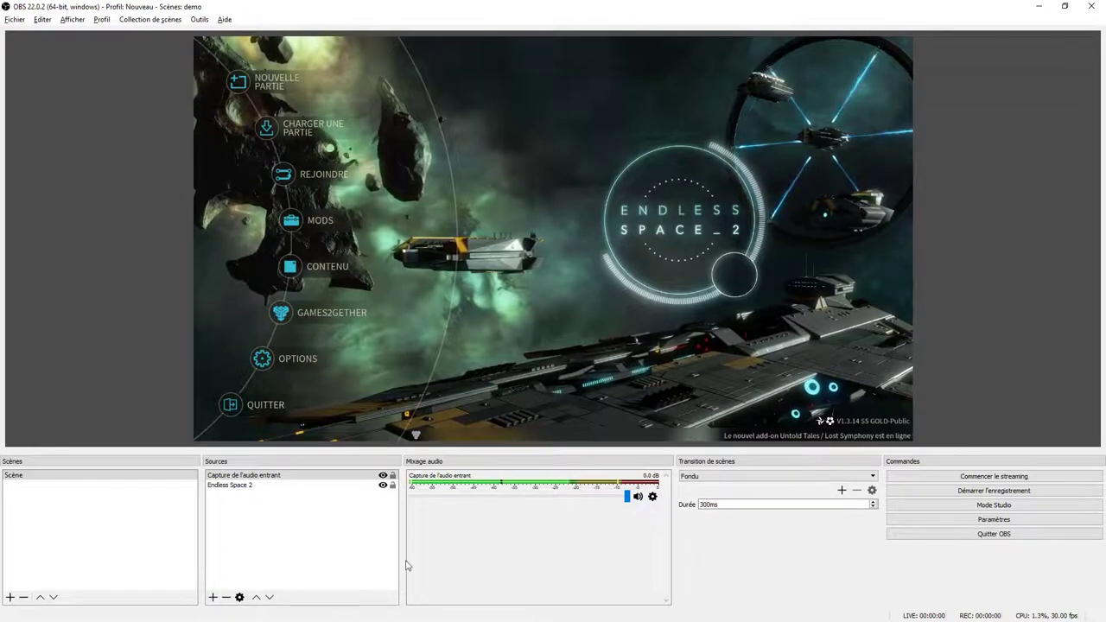
# Step: Add an audio output capture source (Capture de l'audio sortant) using the device RIG 800HX (RIG 800HX)
pyautogui.click(213, 598)
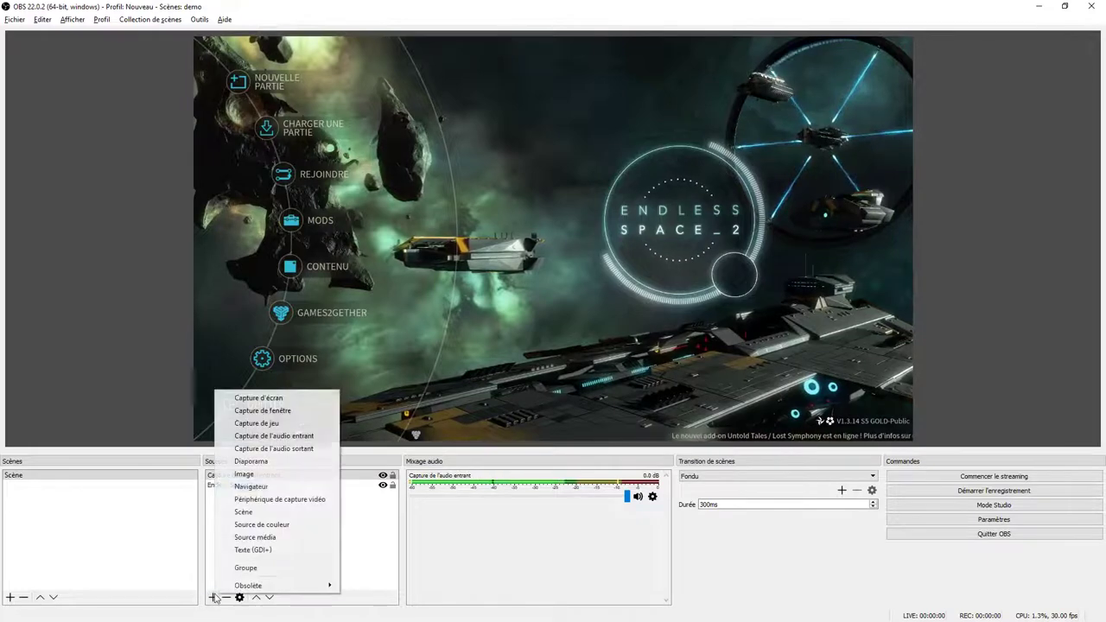
pyautogui.click(306, 449)
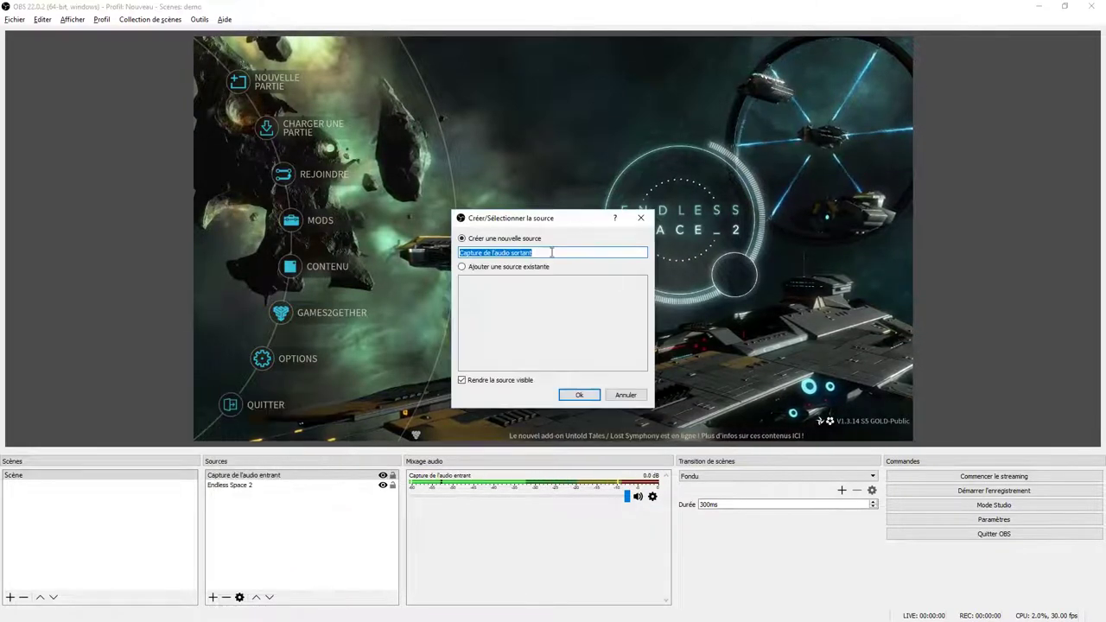
pyautogui.click(577, 395)
pyautogui.click(511, 170)
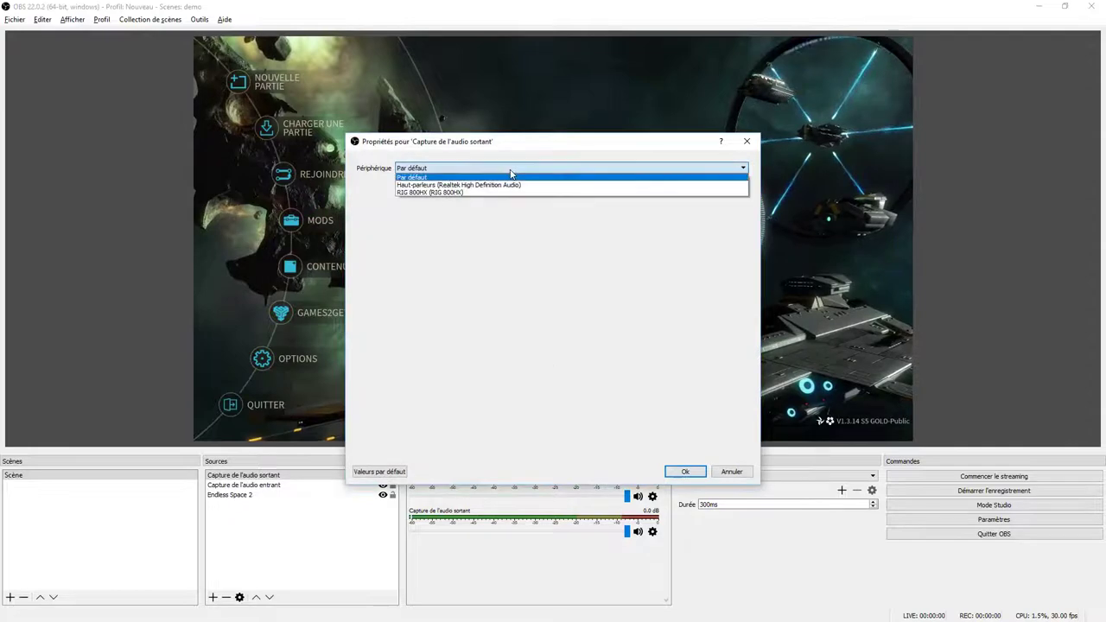
pyautogui.click(474, 192)
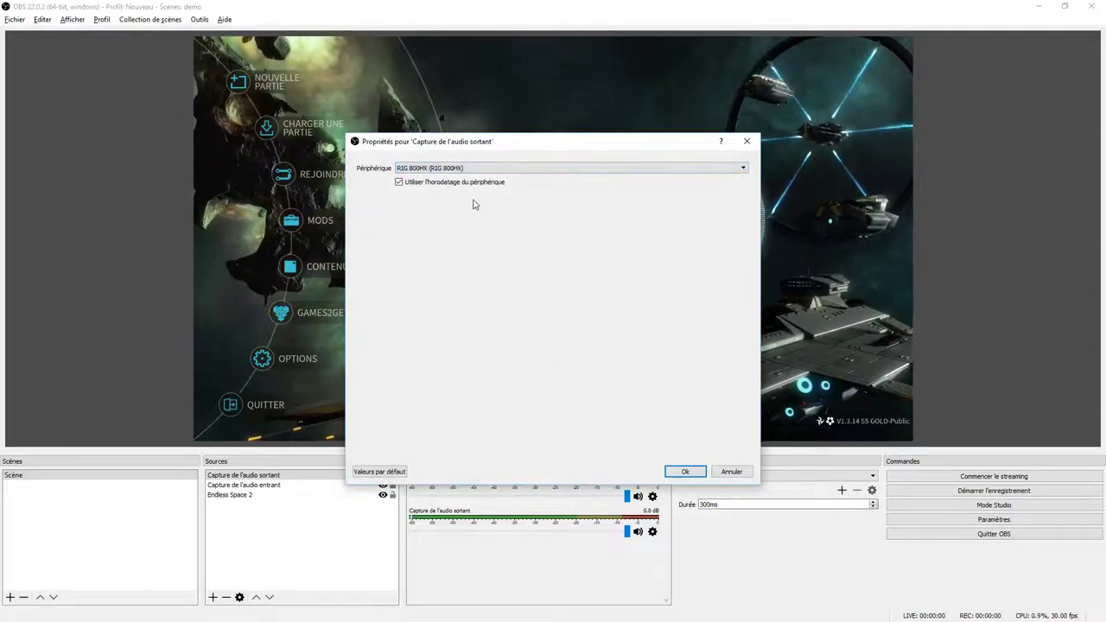
pyautogui.click(683, 471)
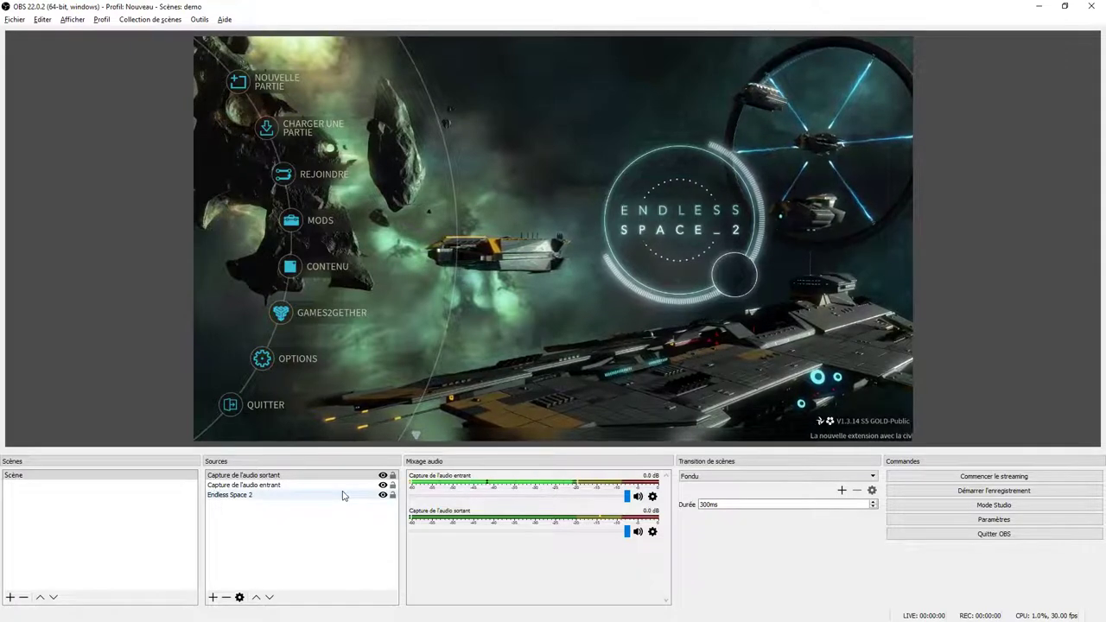
pyautogui.click(259, 485)
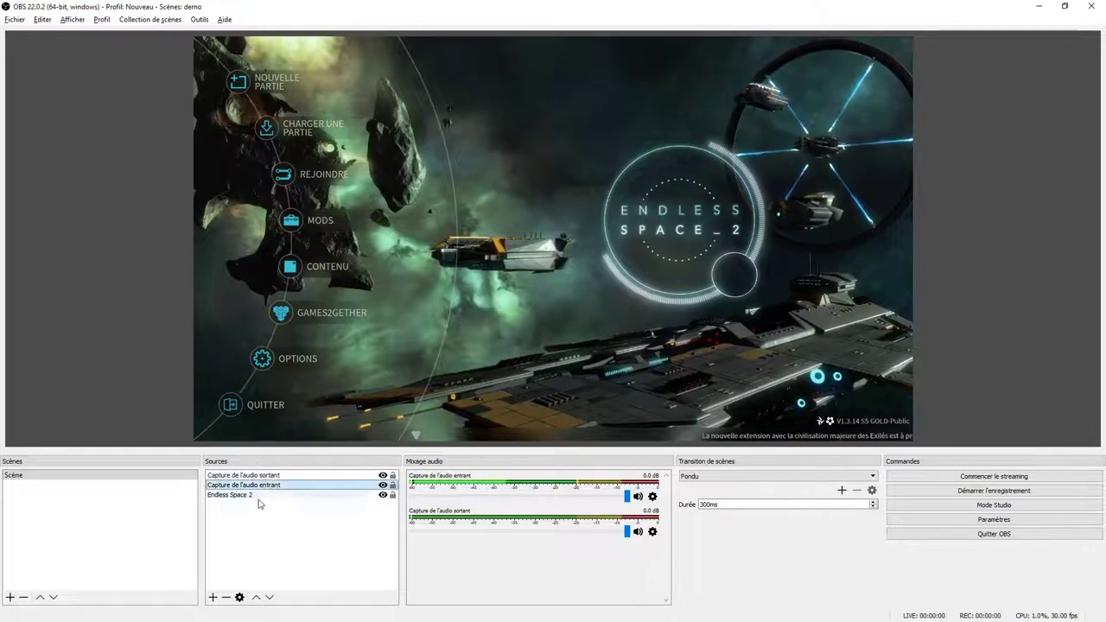
pyautogui.click(281, 476)
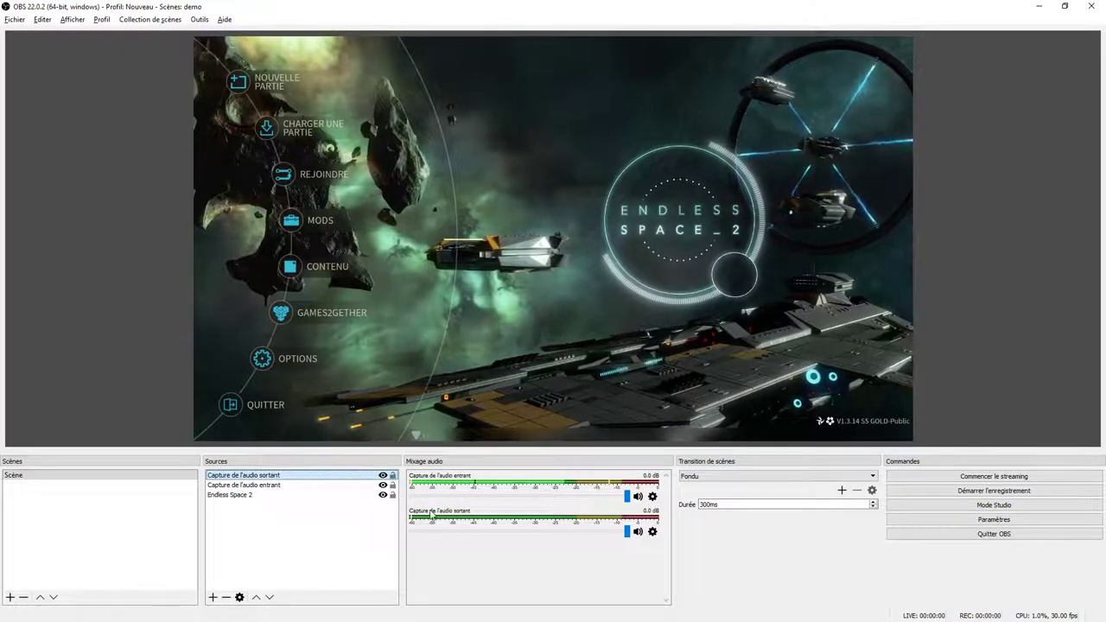
pyautogui.click(259, 485)
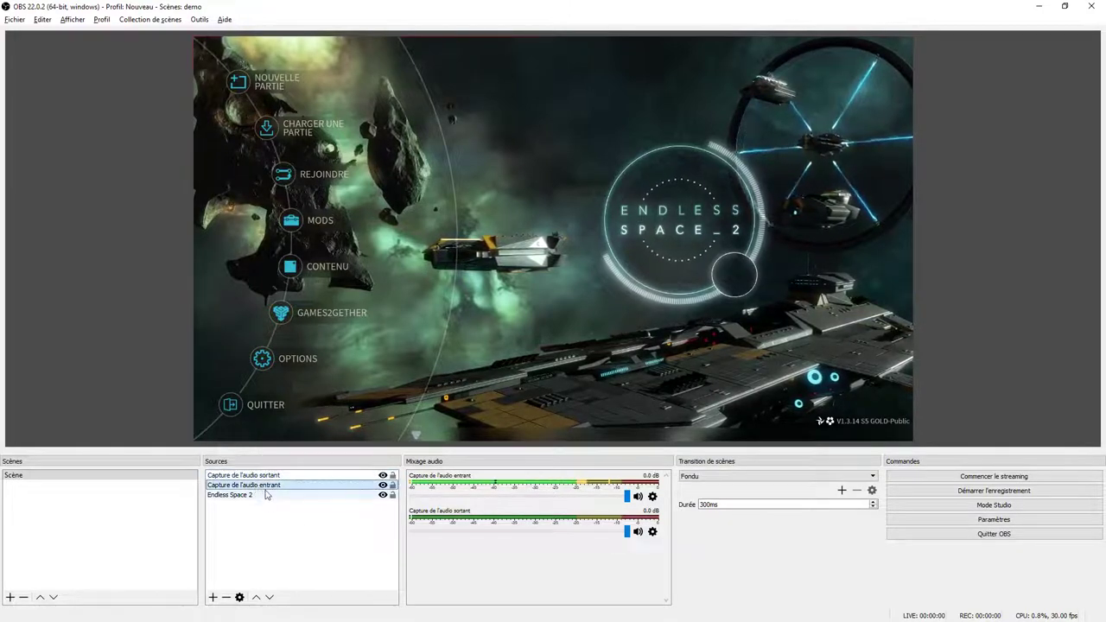
pyautogui.click(277, 474)
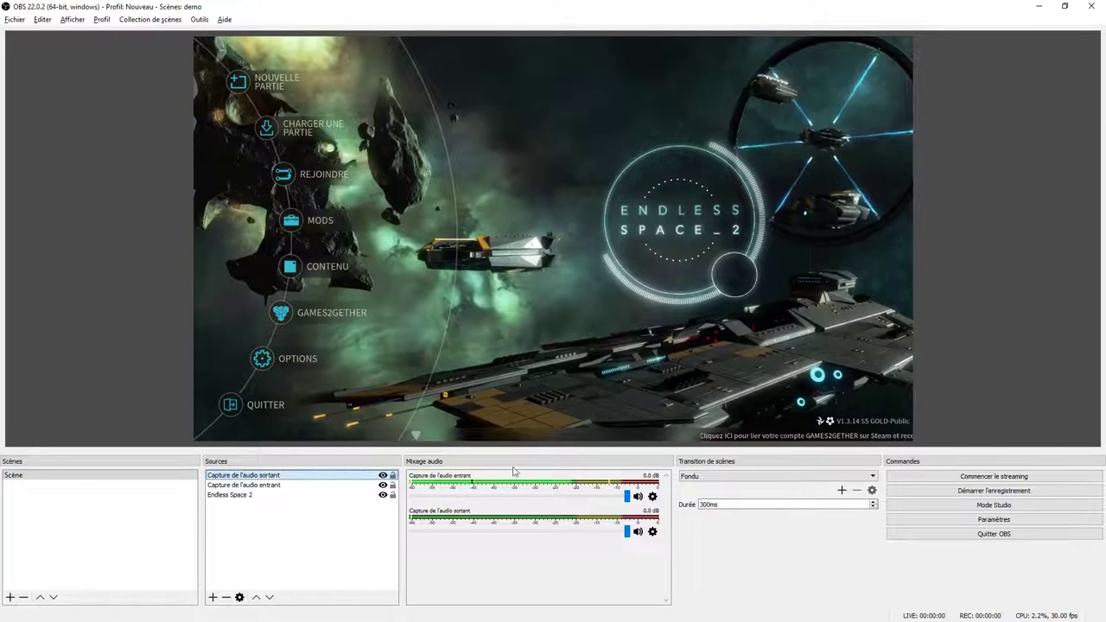
# Step: Review the capture options in the properties of the Endless Space 2 source, including cursor, anti-cheat and overlay capture, and close them without changes
pyautogui.click(259, 495)
pyautogui.rightClick(247, 501)
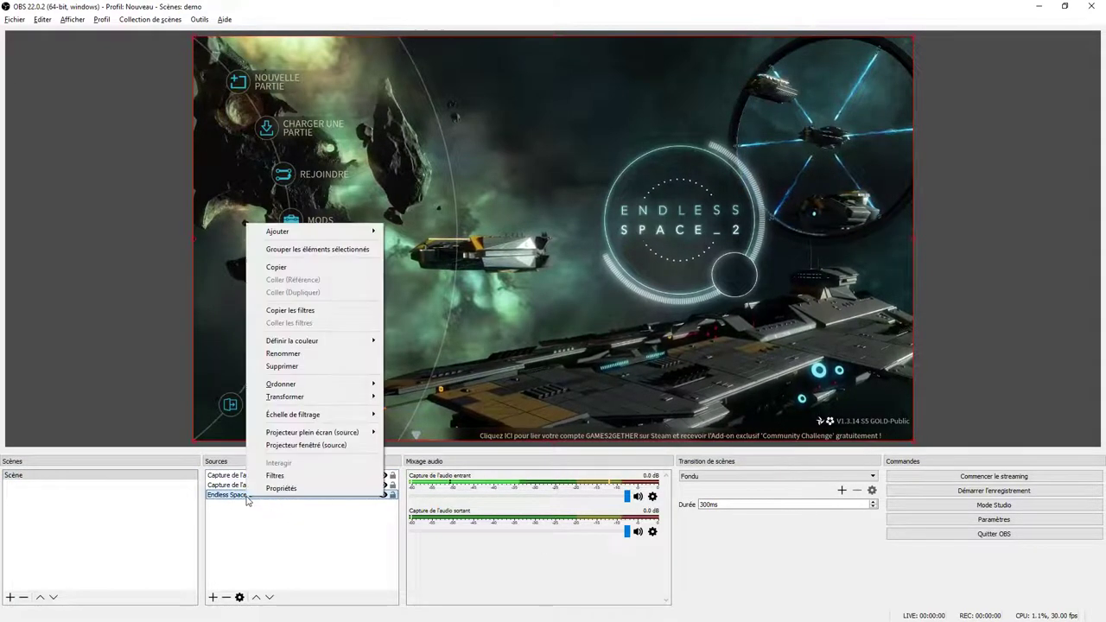
pyautogui.click(282, 489)
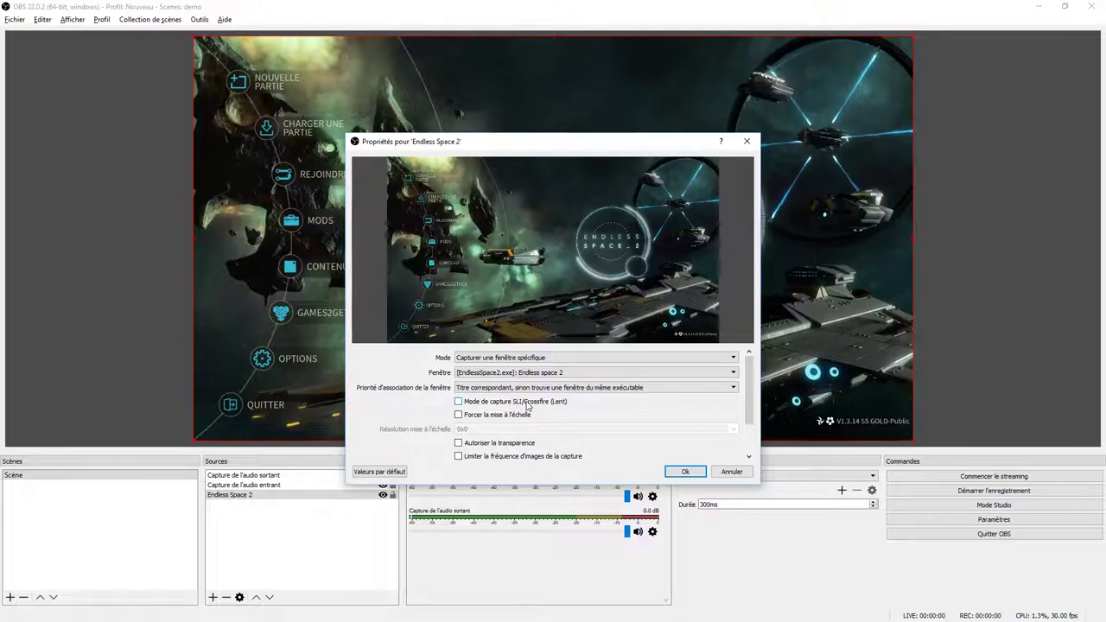
pyautogui.scroll(-2, 587, 417)
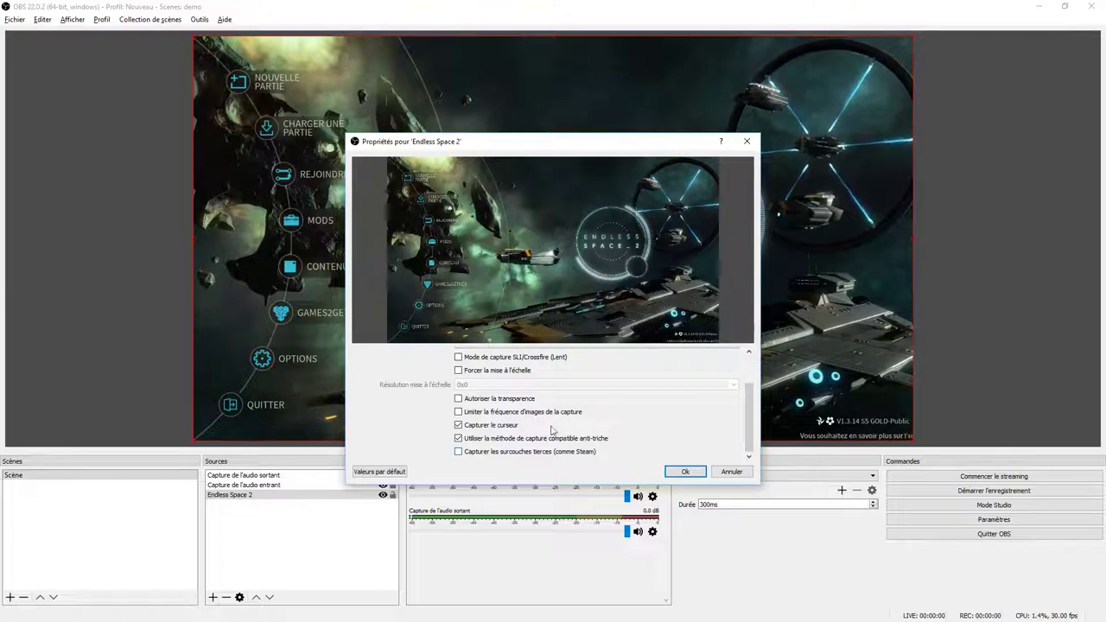
pyautogui.click(731, 471)
# Step: Add a window capture source (Capture de fenêtre), dismiss its properties and delete it from the scene
pyautogui.click(213, 597)
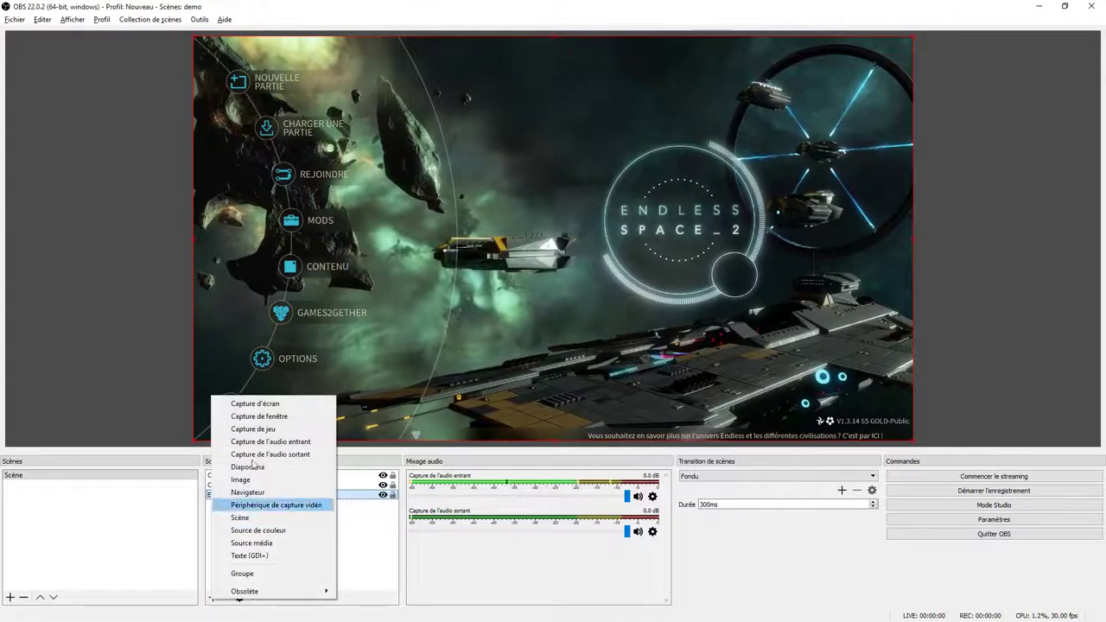
pyautogui.click(259, 416)
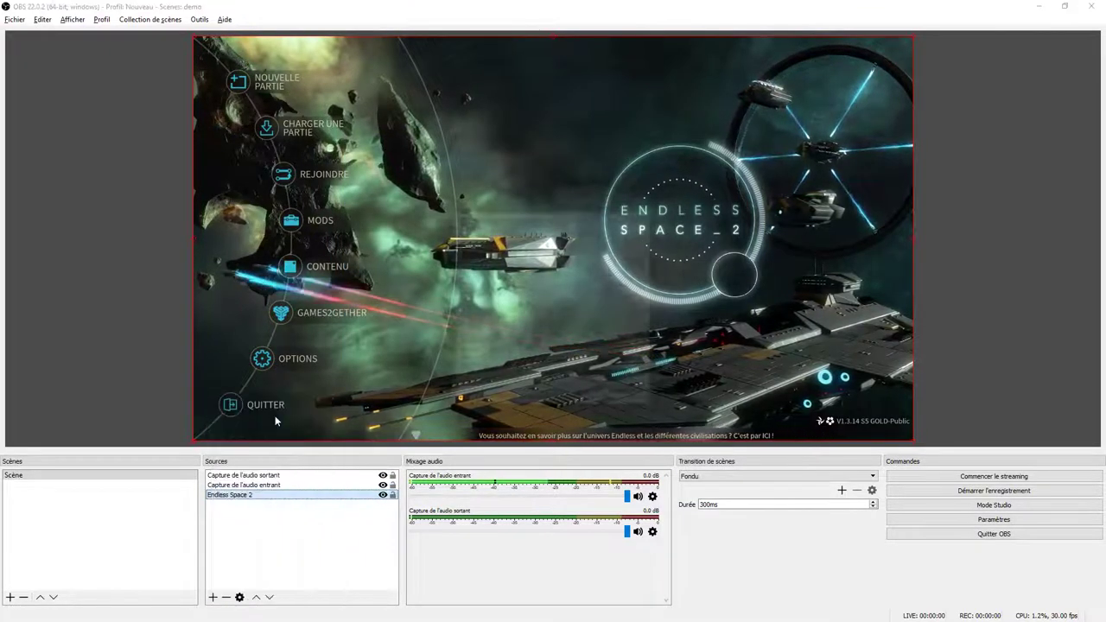
pyautogui.click(579, 395)
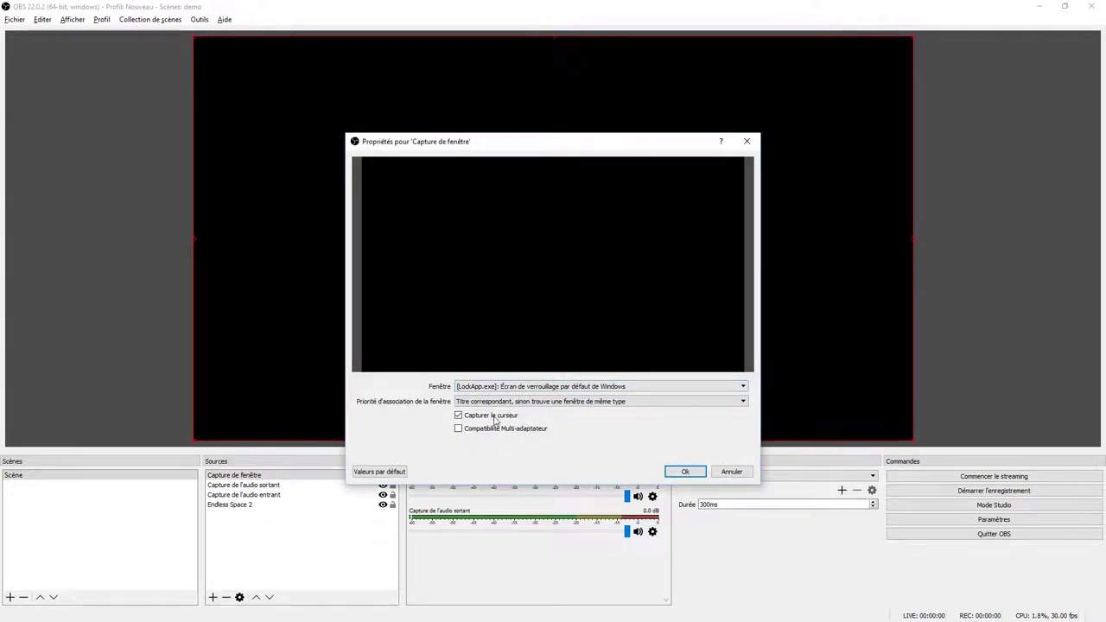
pyautogui.click(731, 472)
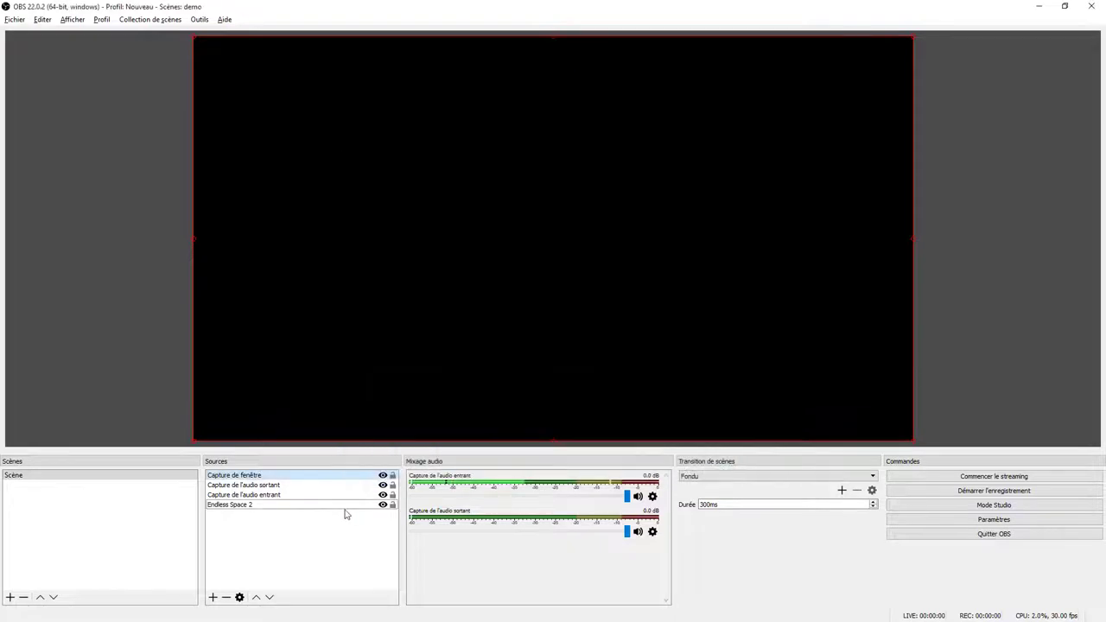
pyautogui.click(226, 597)
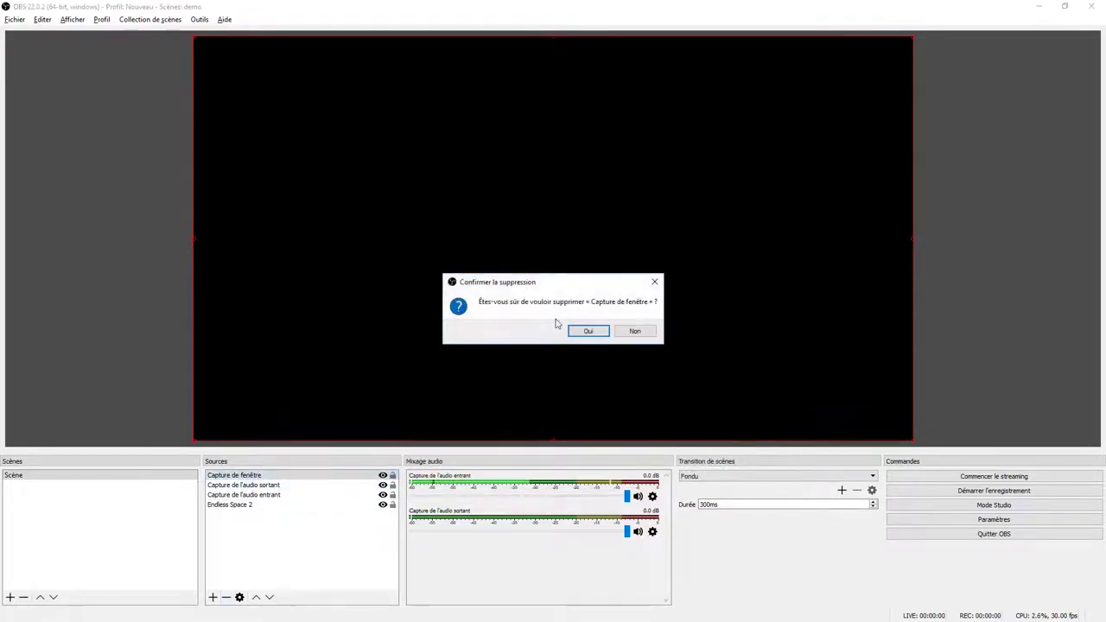
pyautogui.click(579, 330)
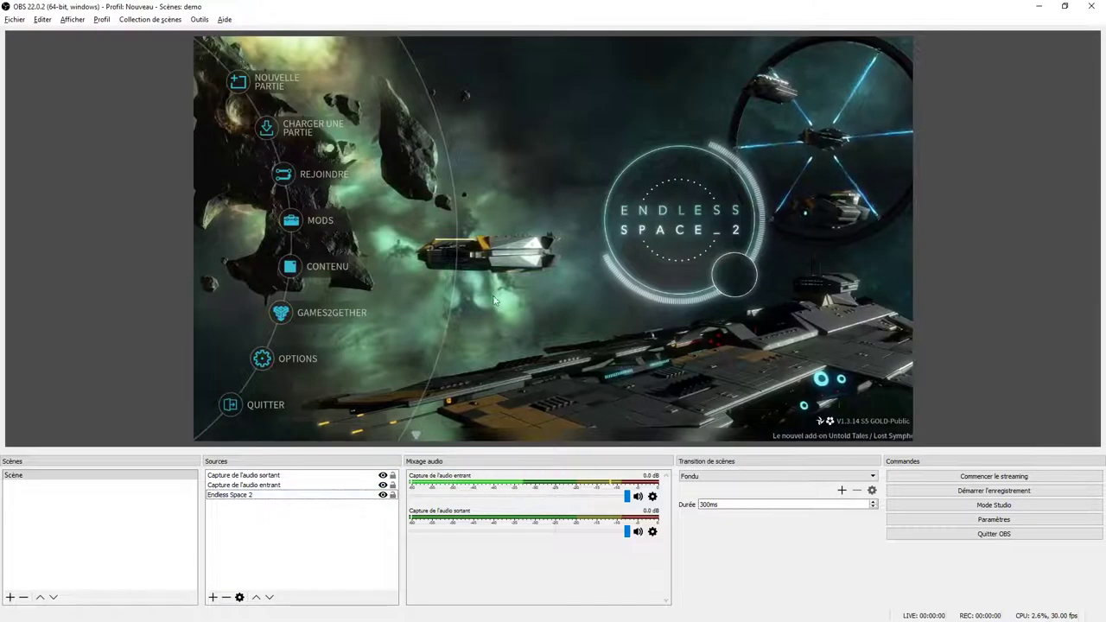
# Step: Check which device is chosen in the properties of the audio input capture source and close them without changes
pyautogui.click(264, 486)
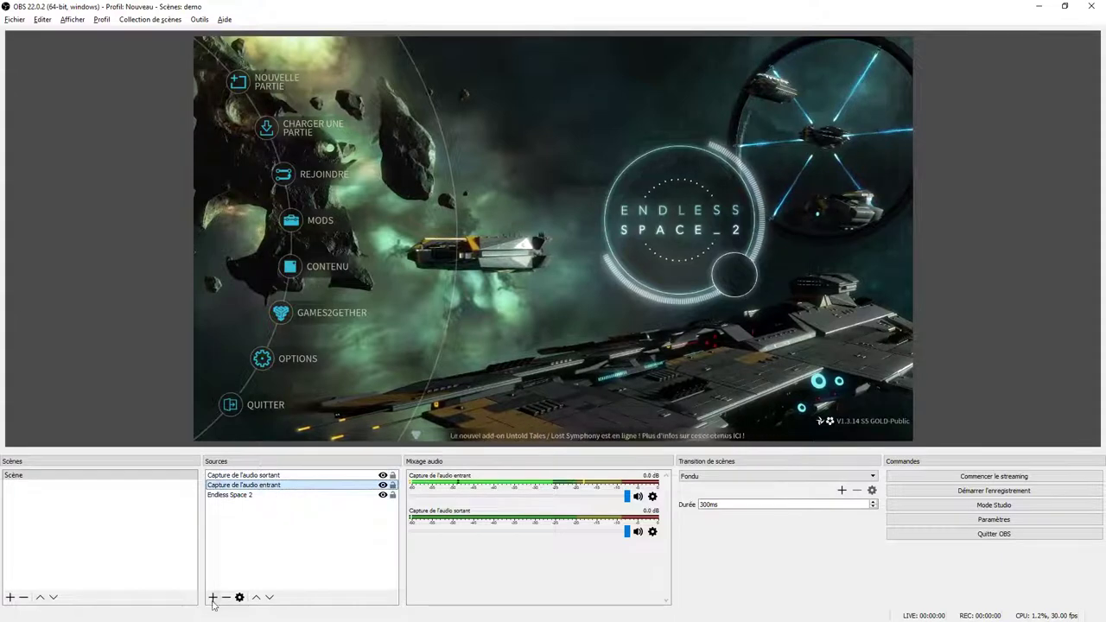
pyautogui.rightClick(273, 486)
pyautogui.click(294, 480)
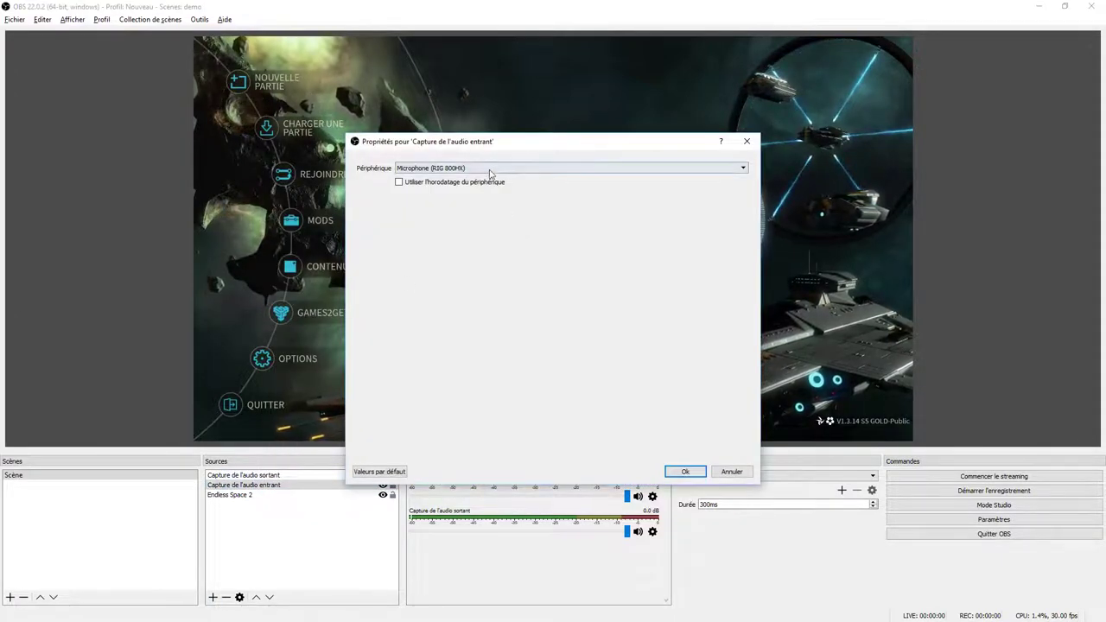
pyautogui.click(685, 471)
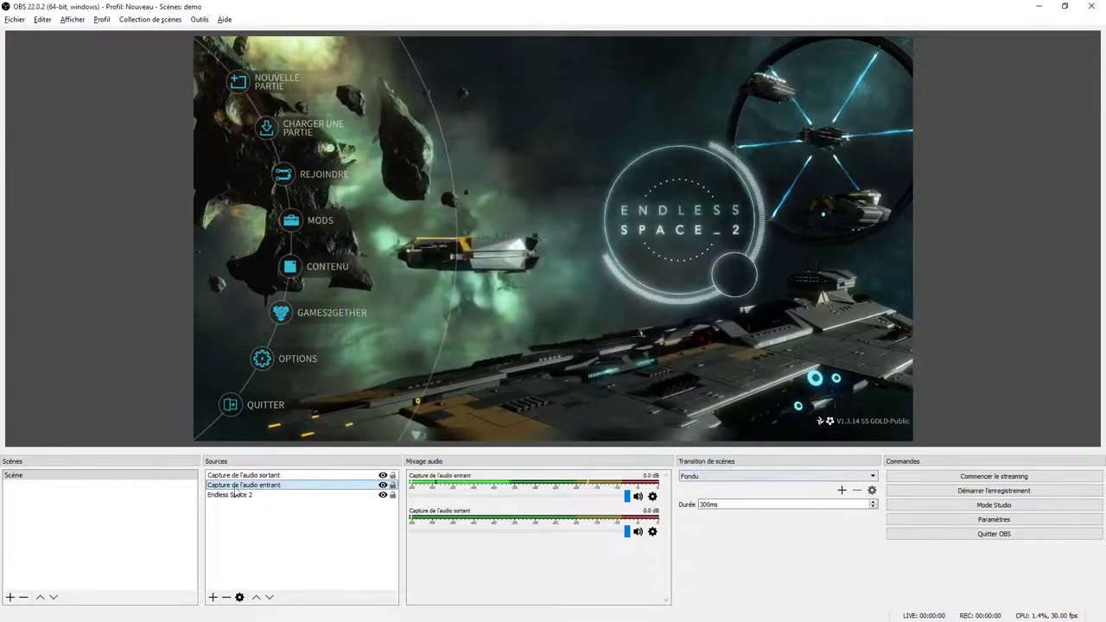
# Step: Add a noise suppression filter (Suppression du bruit) with its default name to the audio input capture source
pyautogui.rightClick(261, 485)
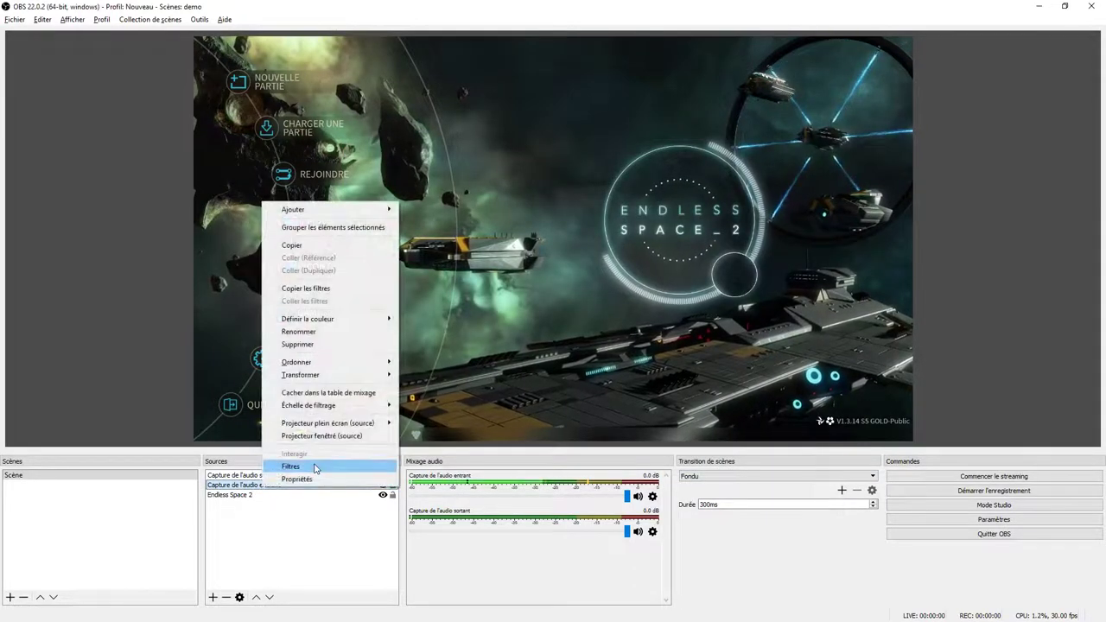
pyautogui.click(314, 467)
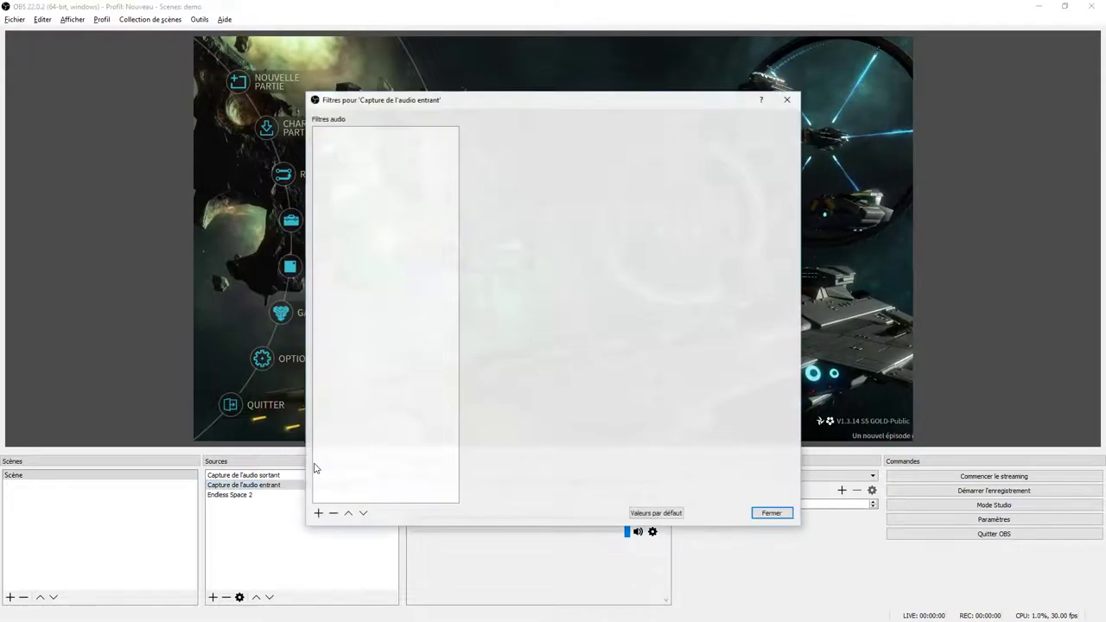
pyautogui.click(318, 513)
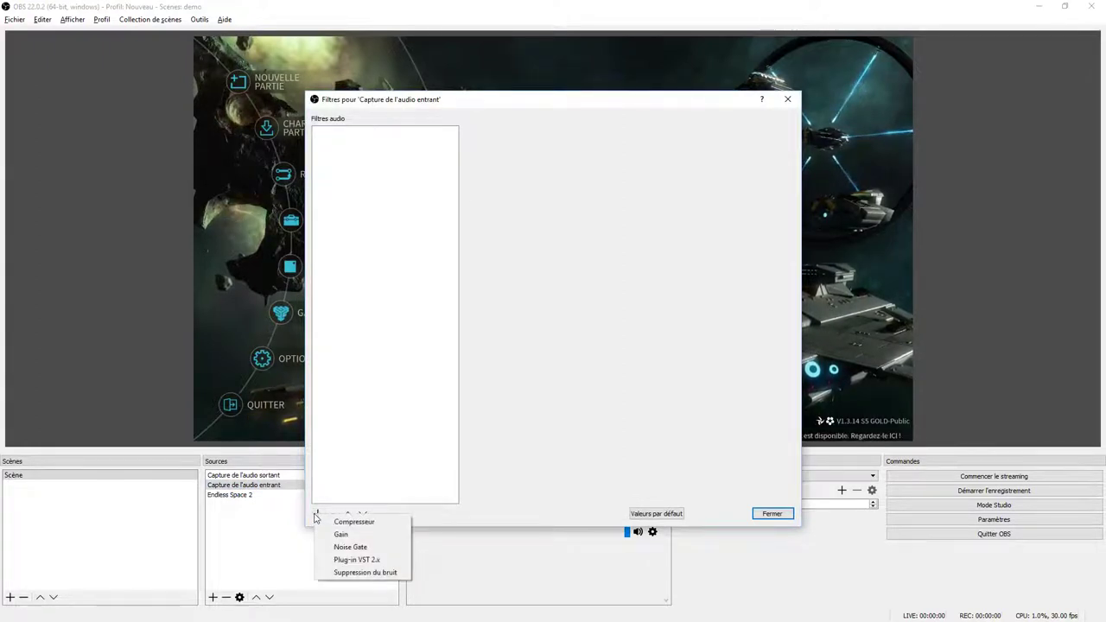
pyautogui.click(370, 573)
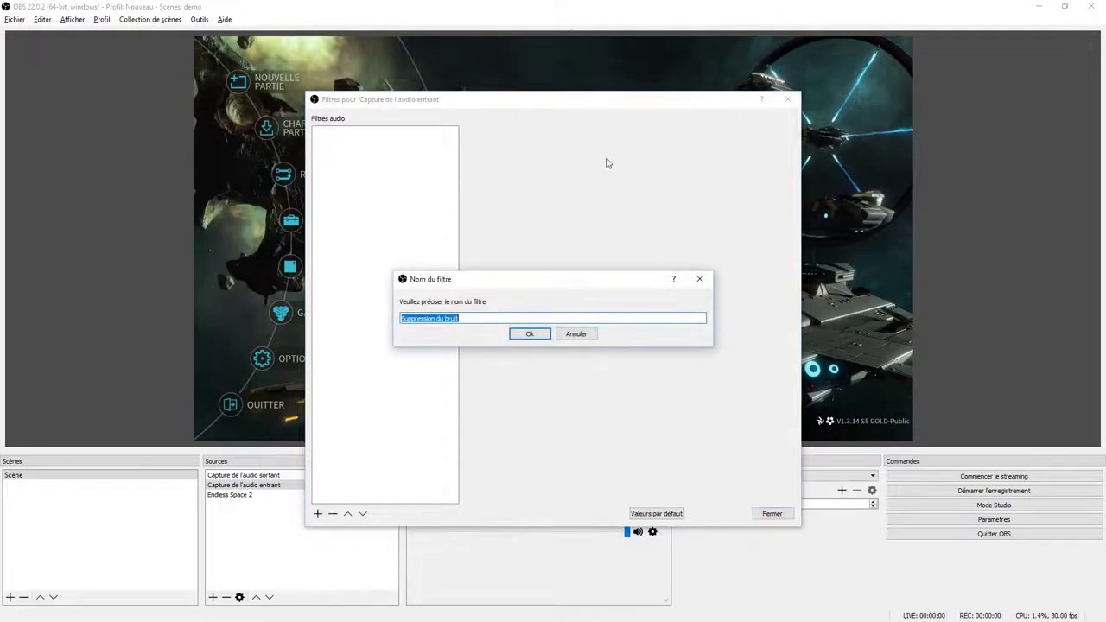
pyautogui.click(529, 337)
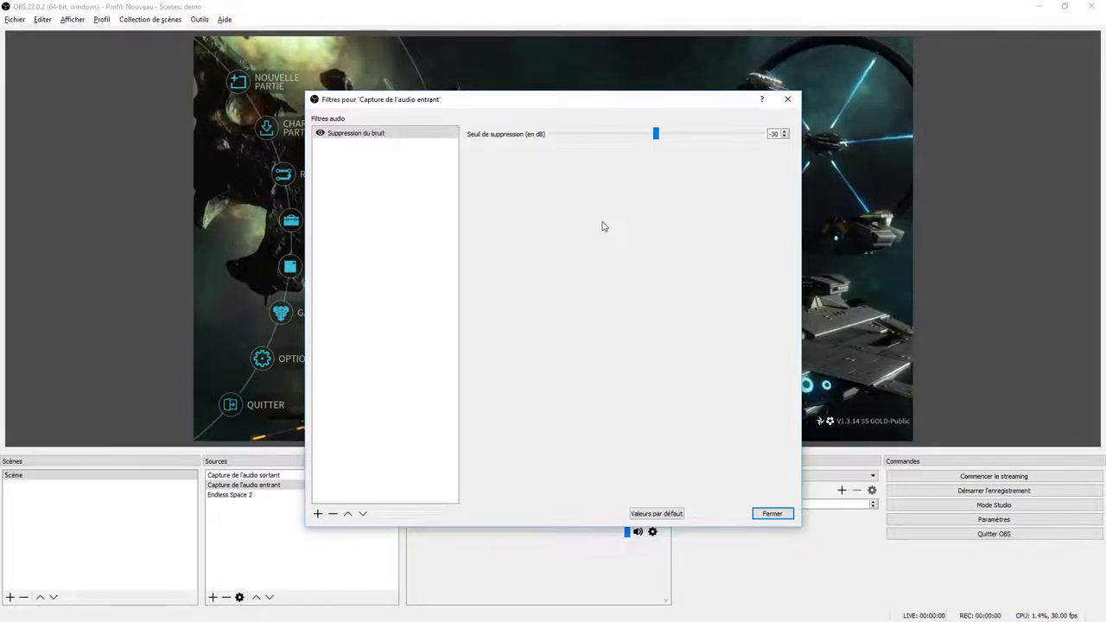
pyautogui.click(772, 515)
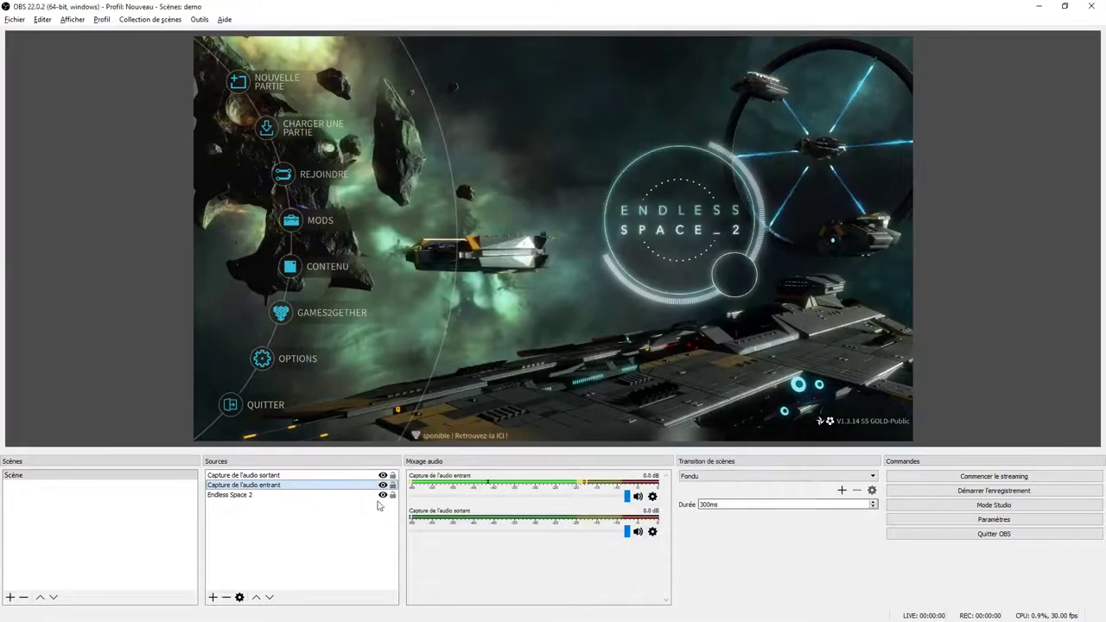
# Step: Examine the filter types available for the audio output capture source and close its filters without adding any
pyautogui.click(300, 477)
pyautogui.rightClick(300, 477)
pyautogui.click(299, 464)
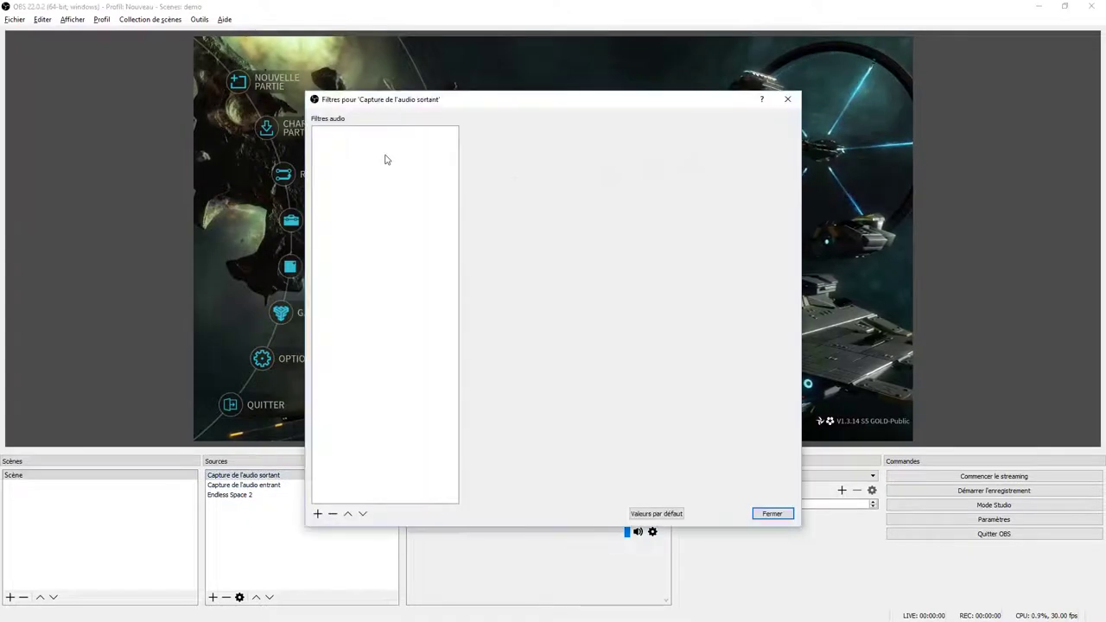
pyautogui.click(317, 514)
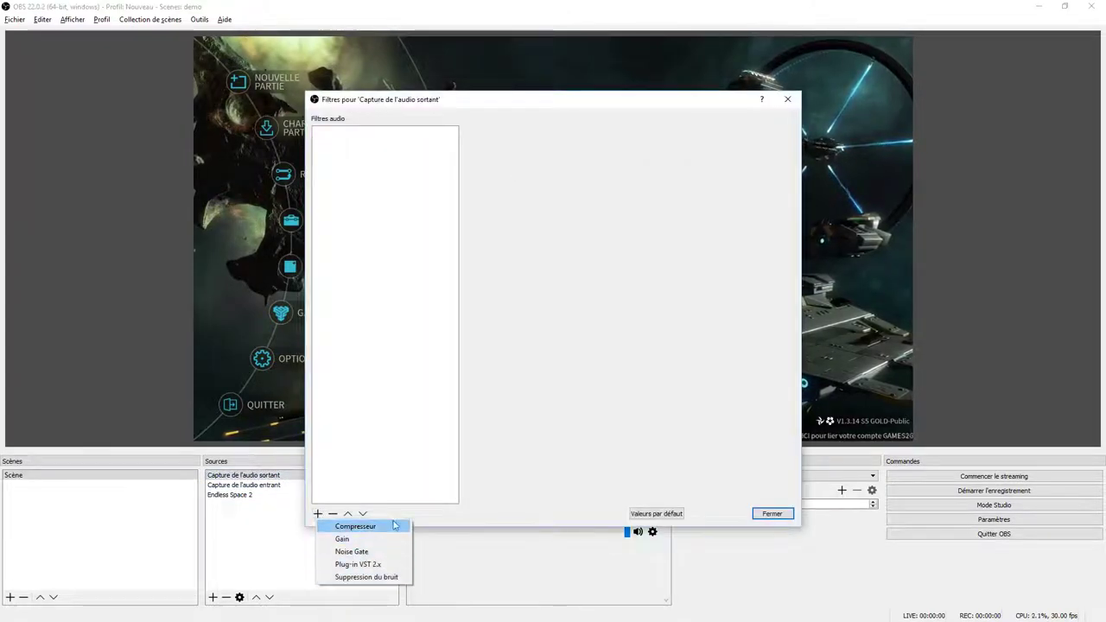
pyautogui.click(519, 393)
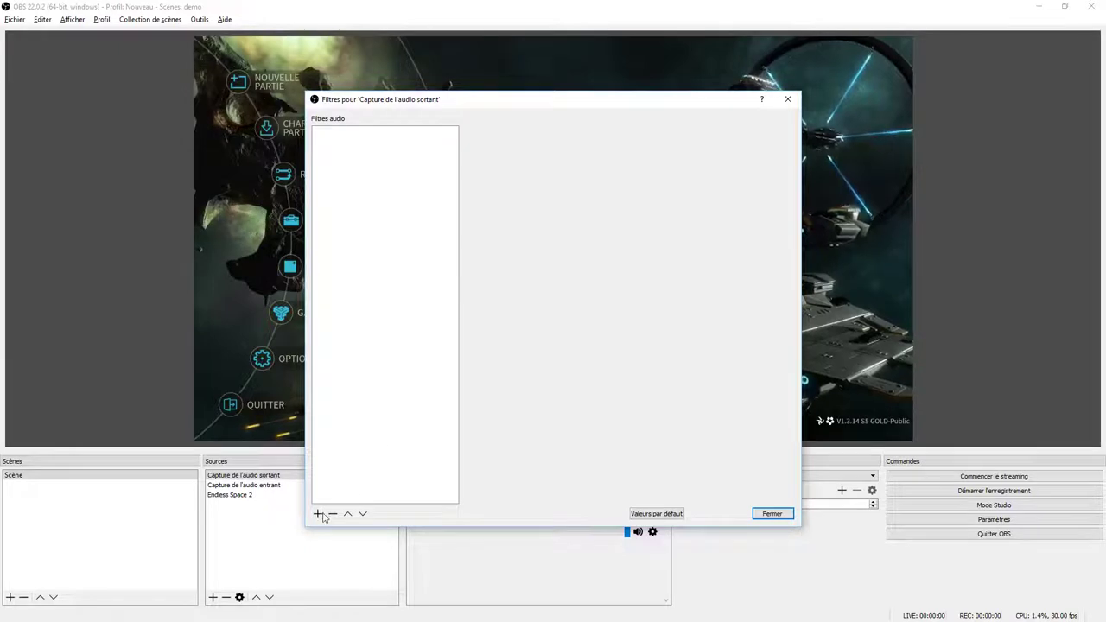
pyautogui.click(772, 514)
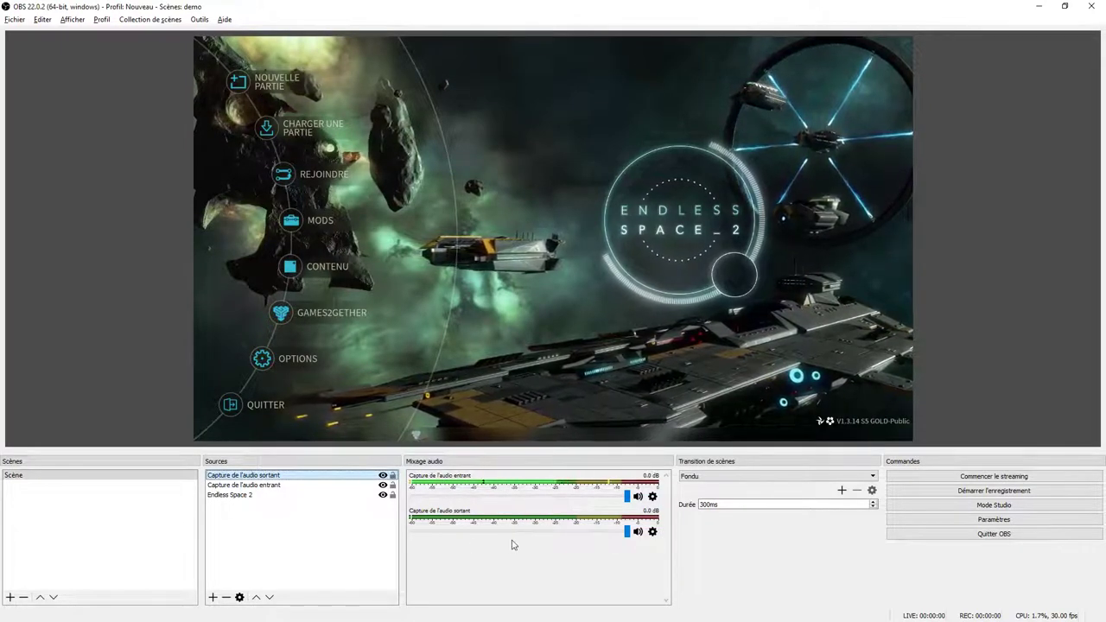
# Step: Switch to the Endless Space 2 game and back to OBS twice to compare the desktop audio levels in the mixer
pyautogui.hotkey('alt', 'Tab')
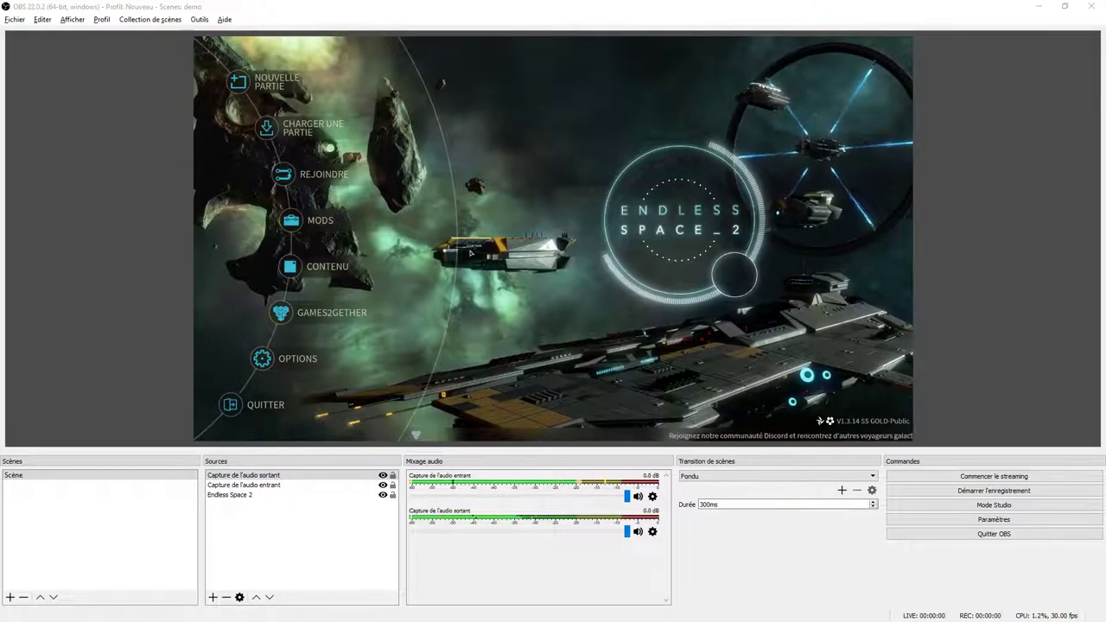
pyautogui.hotkey('alt', 'Tab')
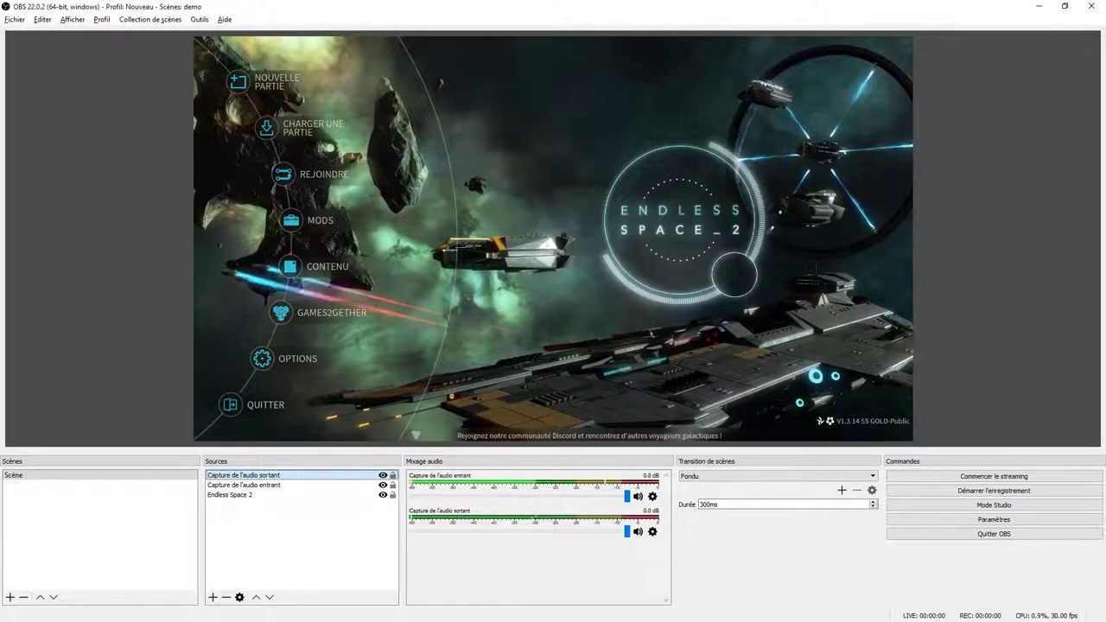
pyautogui.hotkey('alt', 'Tab')
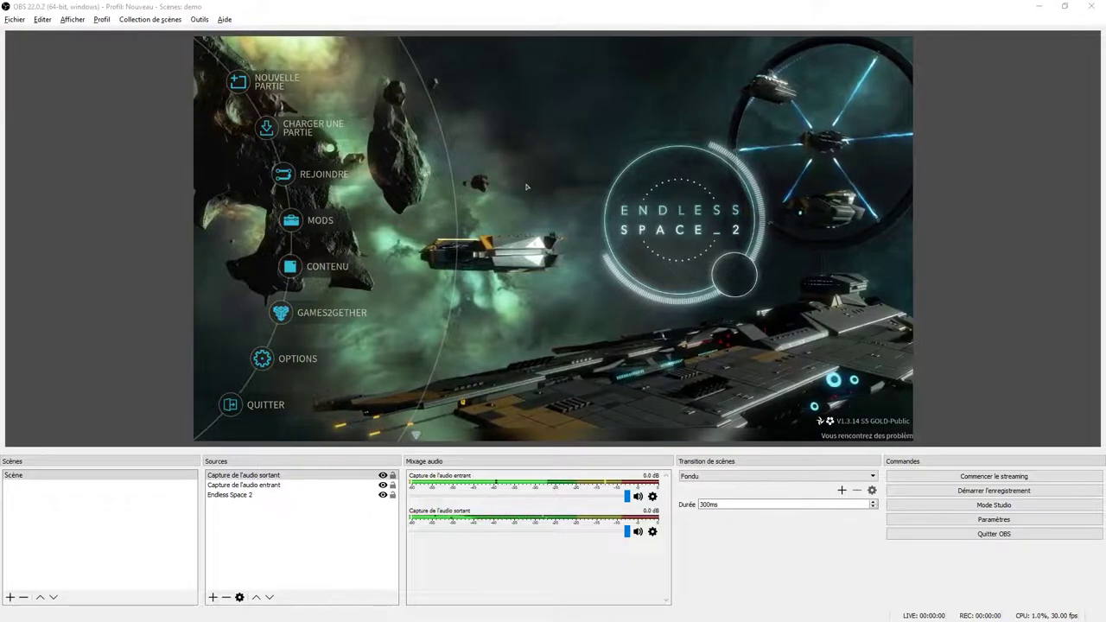
pyautogui.hotkey('alt', 'Tab')
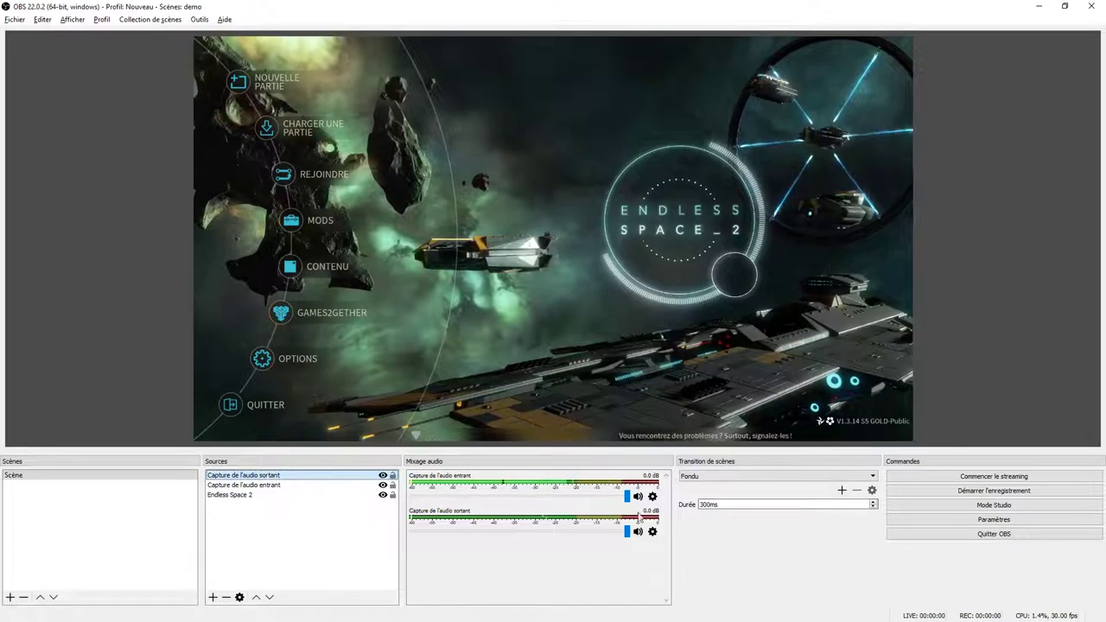
# Step: Try lowering the volume of the audio output capture to about -8.2 dB and restore it to 0.0 dB
pyautogui.moveTo(627, 531); pyautogui.dragTo(617, 536)
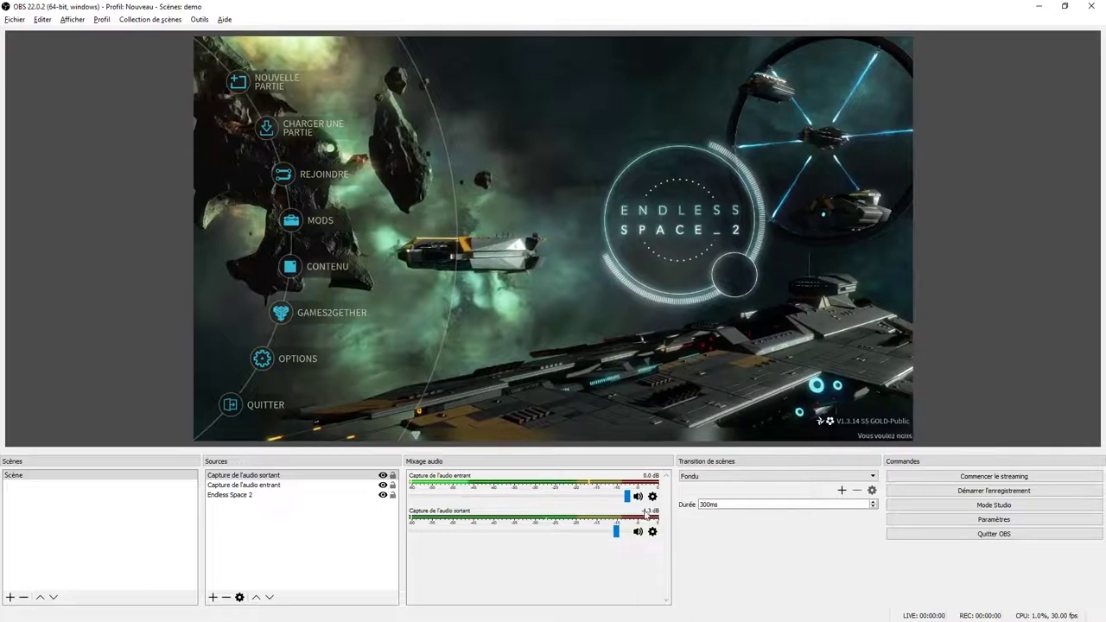
pyautogui.moveTo(617, 532); pyautogui.dragTo(586, 533)
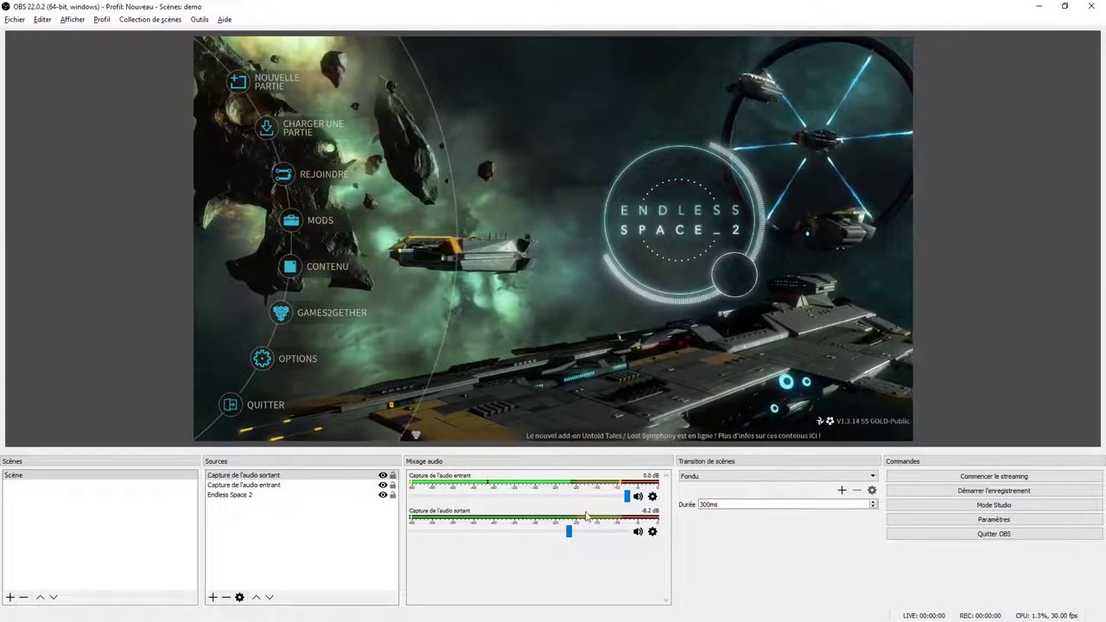
pyautogui.moveTo(569, 531); pyautogui.dragTo(634, 536)
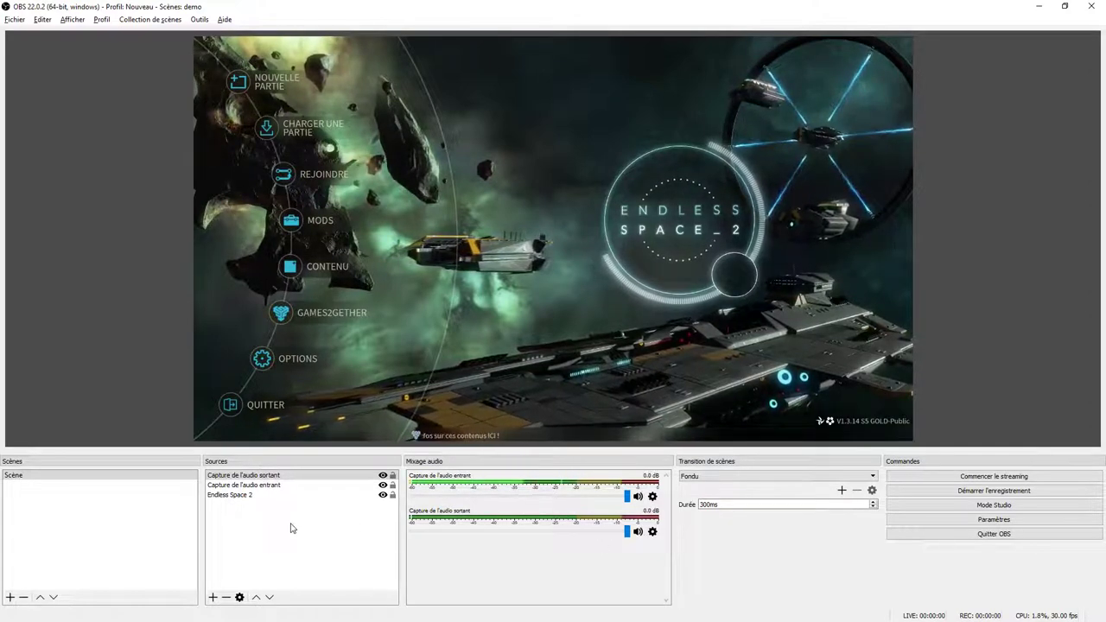
pyautogui.click(260, 485)
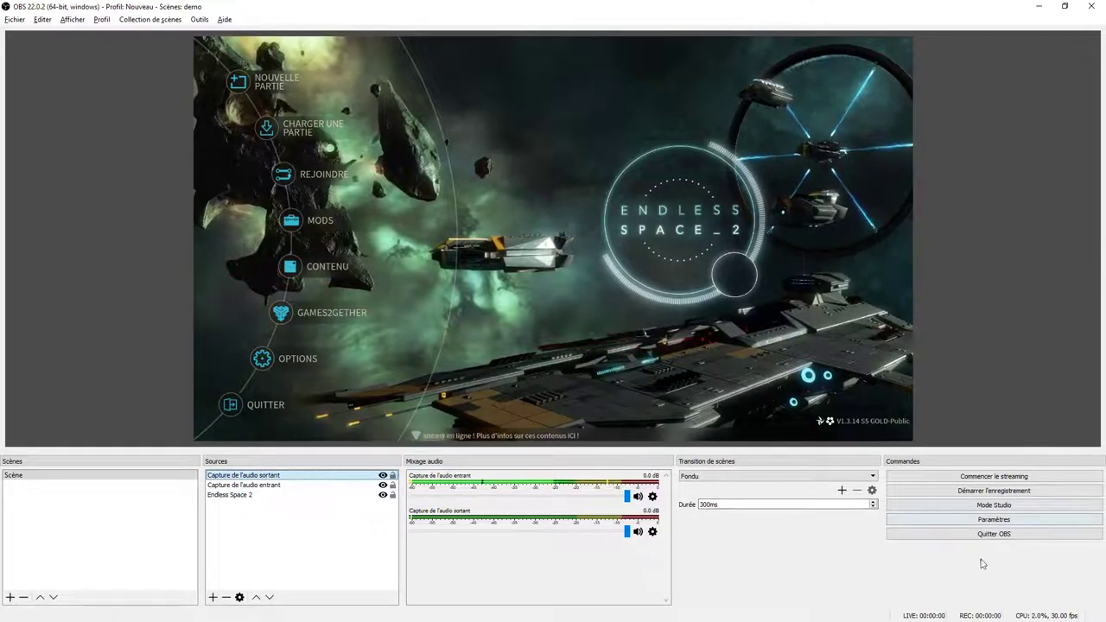
# Step: Open the video settings and examine the base (canvas) resolution and the scaled output resolution
pyautogui.click(972, 523)
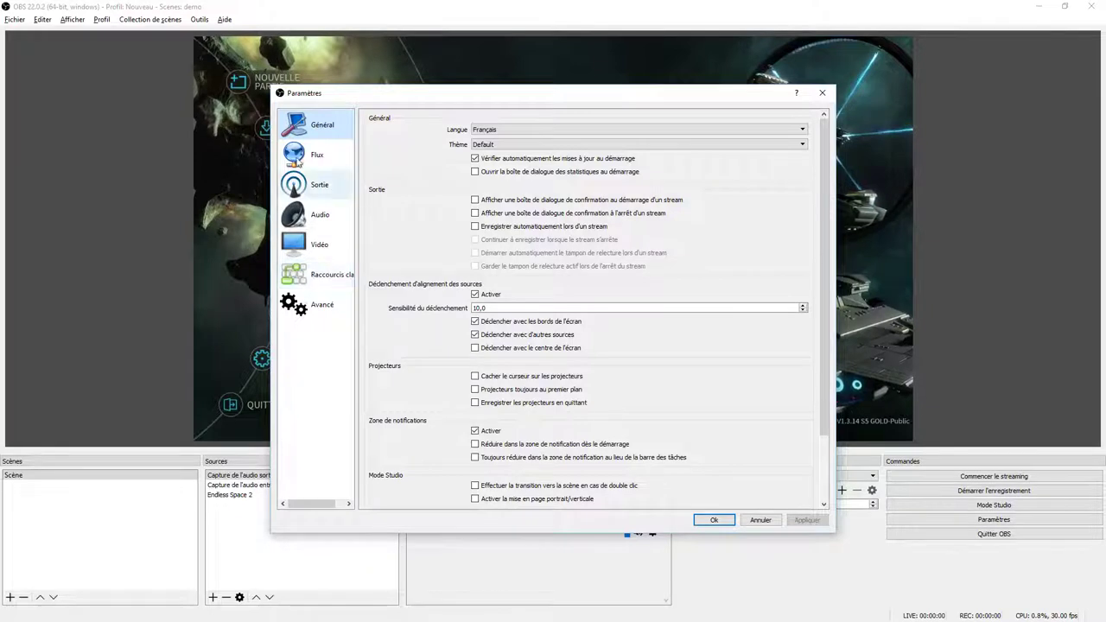
pyautogui.click(316, 184)
pyautogui.click(315, 247)
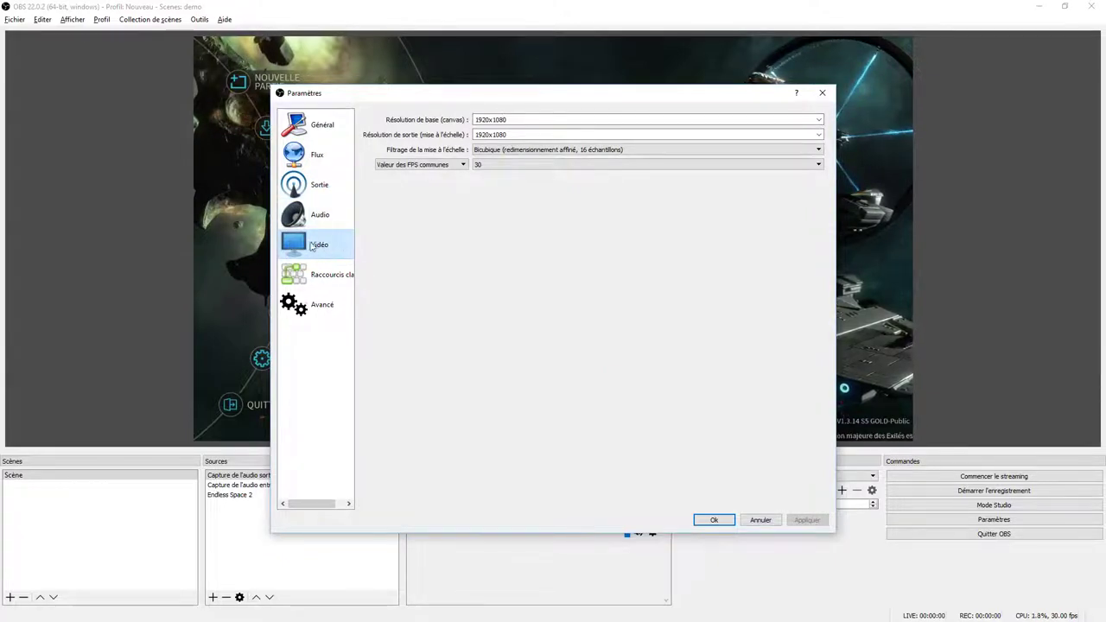
pyautogui.click(523, 119)
pyautogui.click(526, 134)
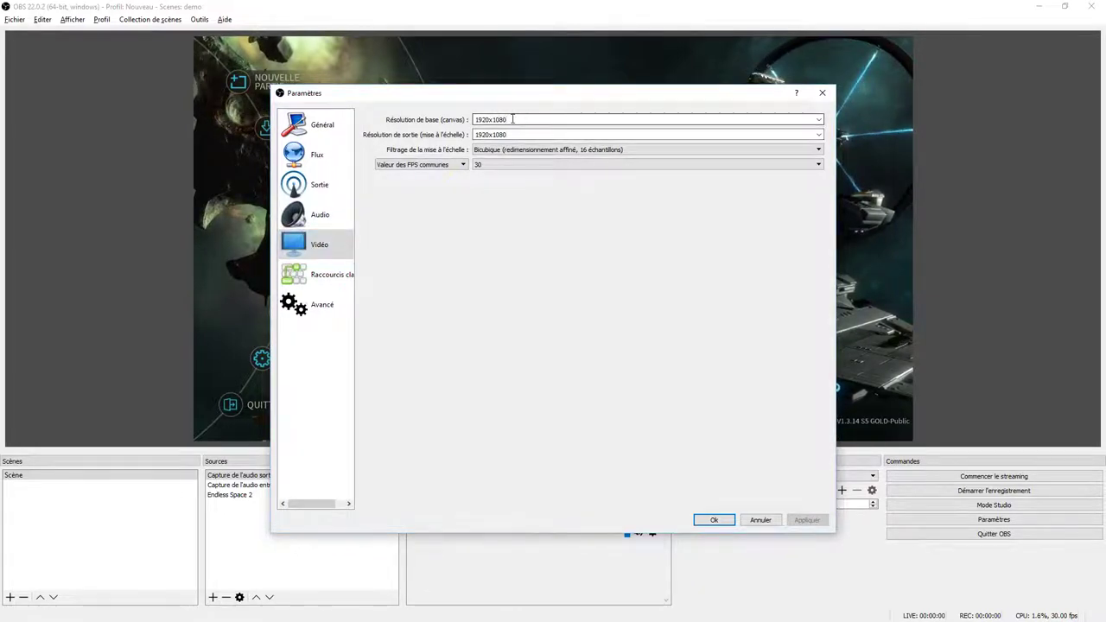
pyautogui.click(517, 119)
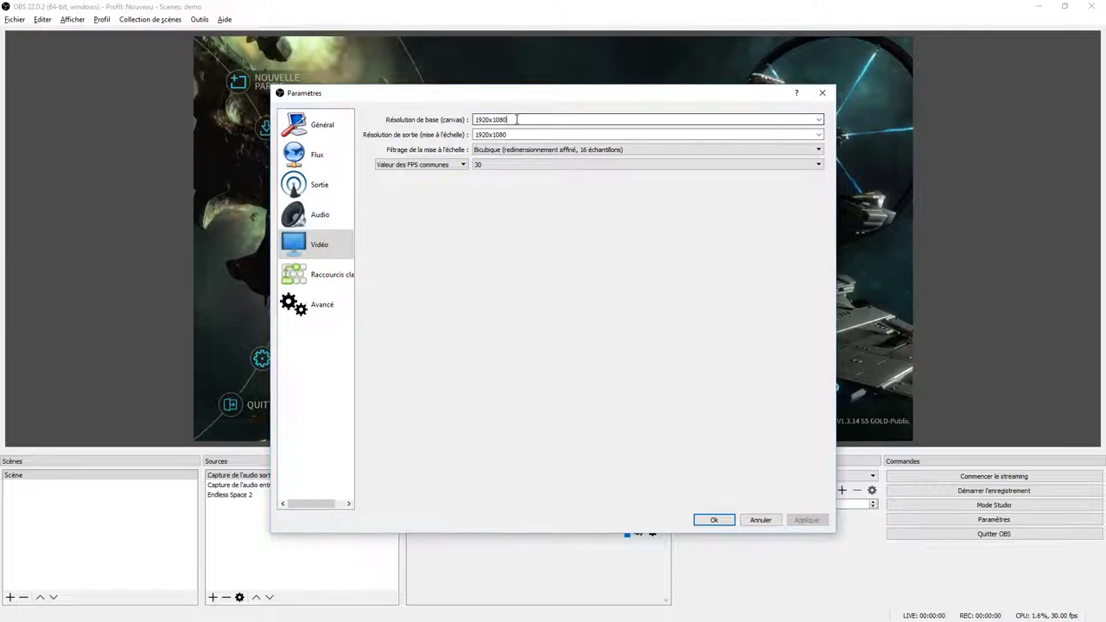
pyautogui.doubleClick(548, 117)
pyautogui.click(548, 118)
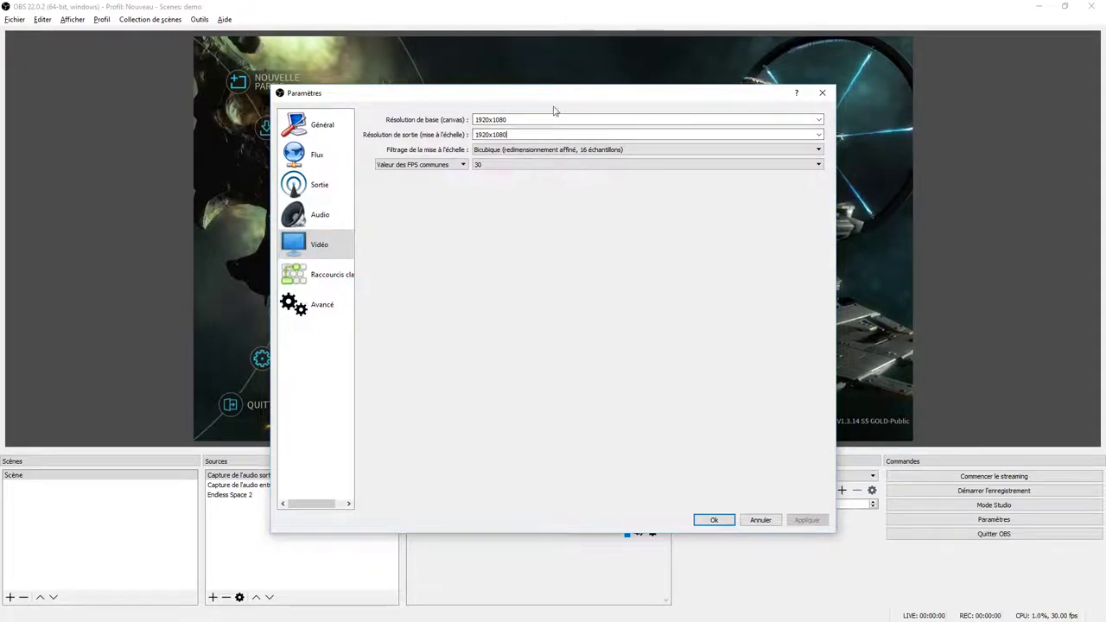
# Step: Examine the scaling filter choices, FPS value types and common FPS values, keeping bicubic filtering and 30 FPS
pyautogui.click(527, 151)
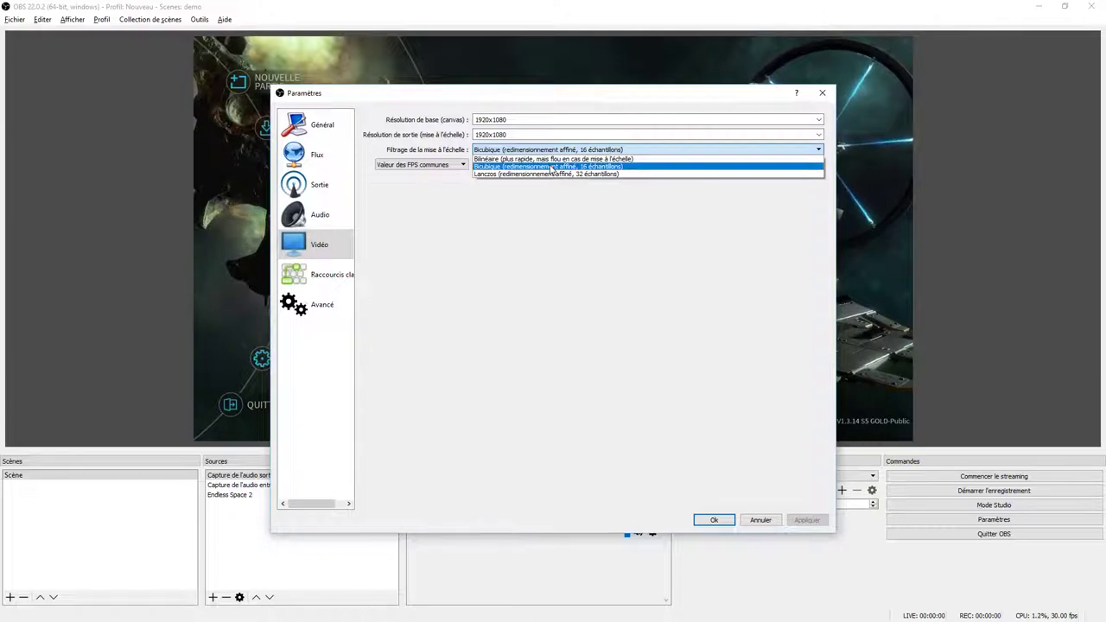
pyautogui.click(531, 166)
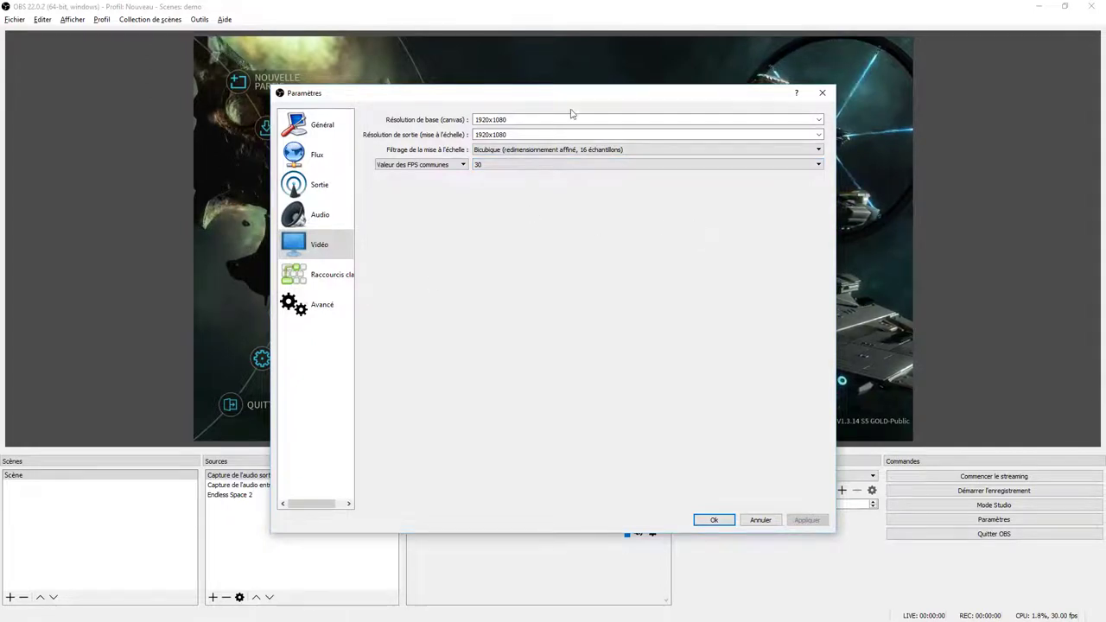
pyautogui.click(458, 165)
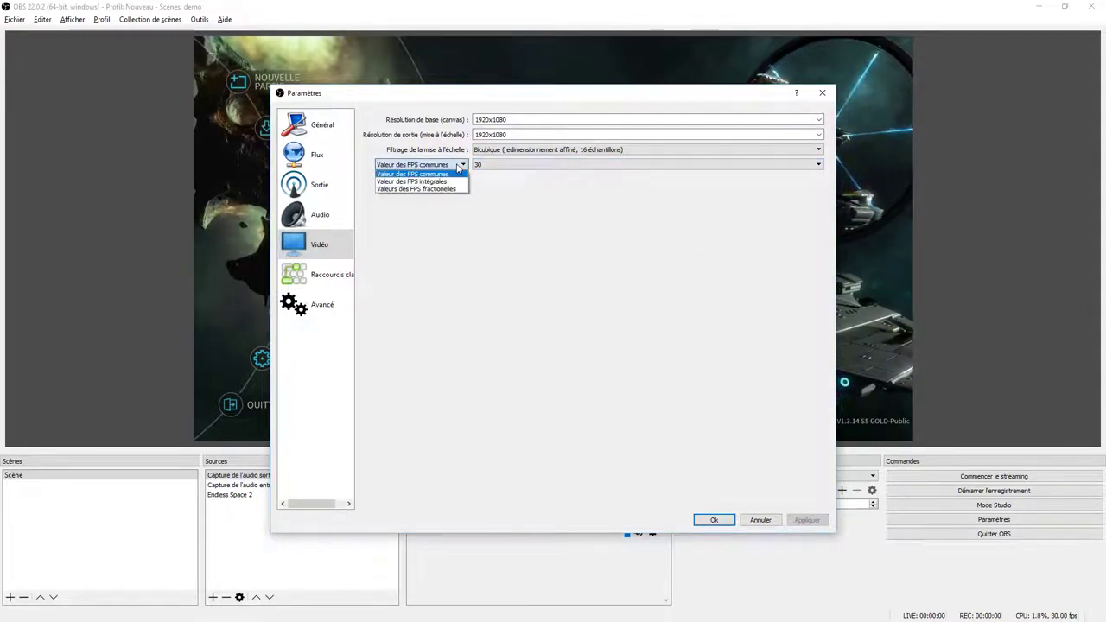
pyautogui.click(457, 173)
pyautogui.click(510, 165)
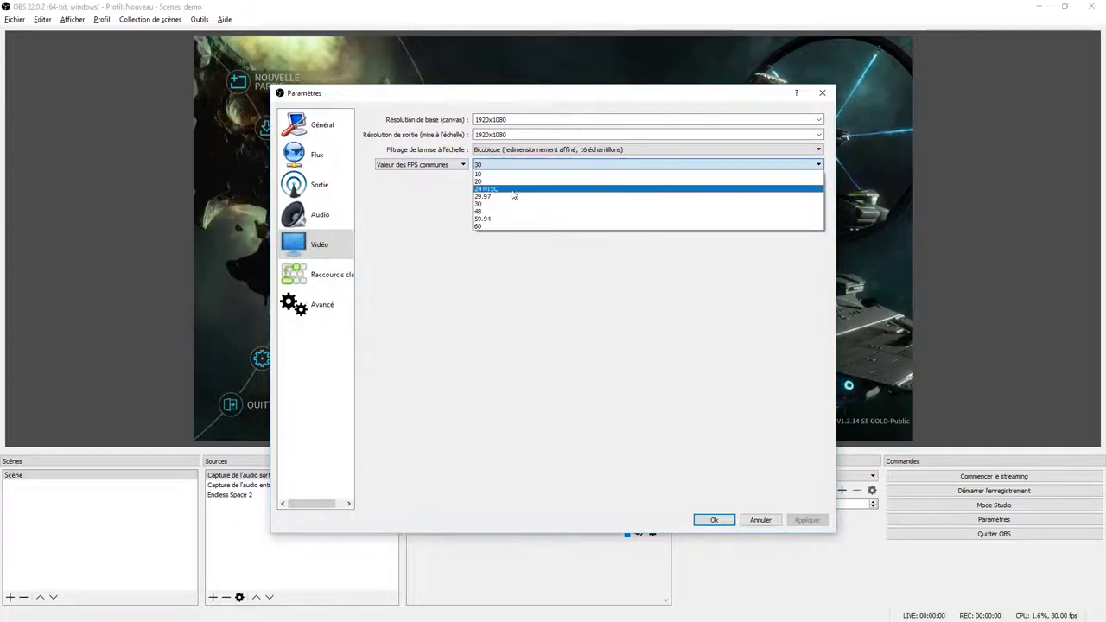
pyautogui.click(512, 204)
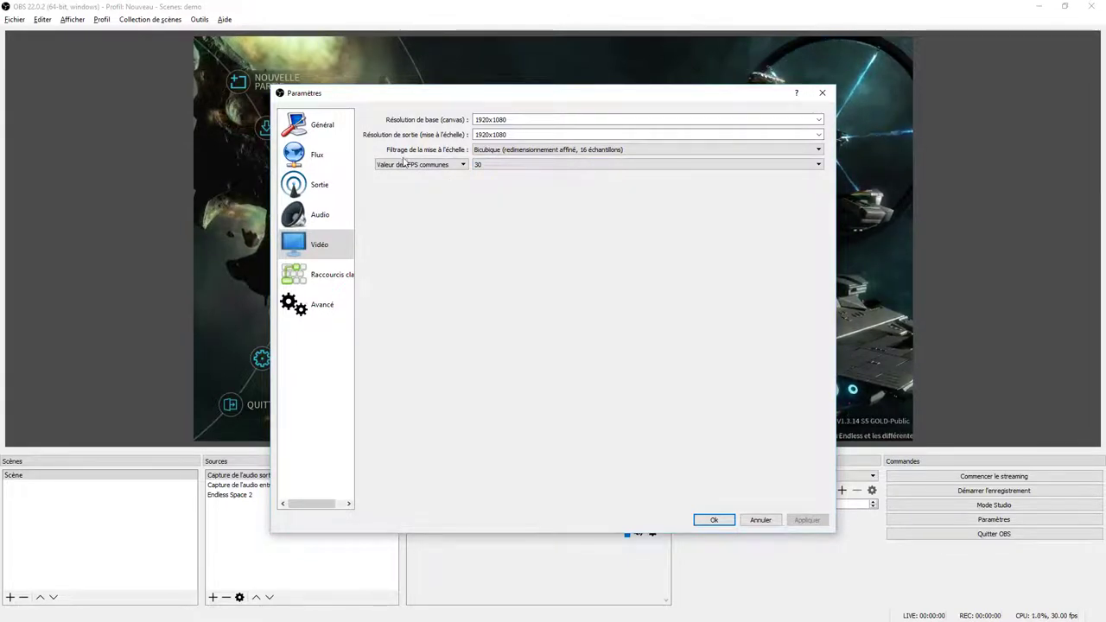
# Step: Review the list of common FPS values again, up to 60, without choosing a different frame rate
pyautogui.click(553, 165)
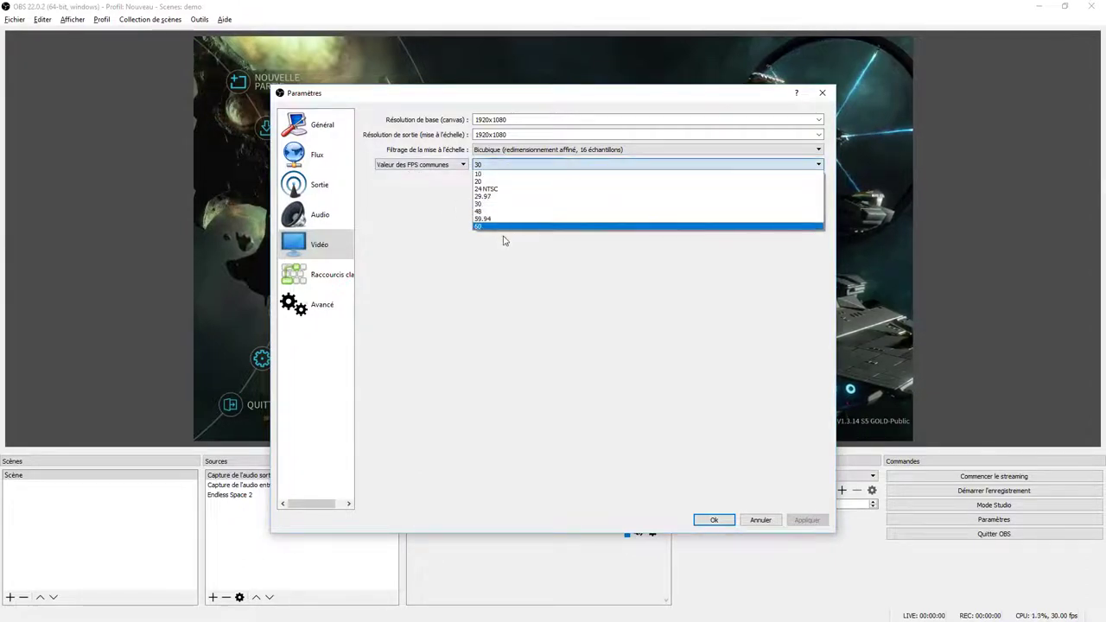
pyautogui.click(503, 298)
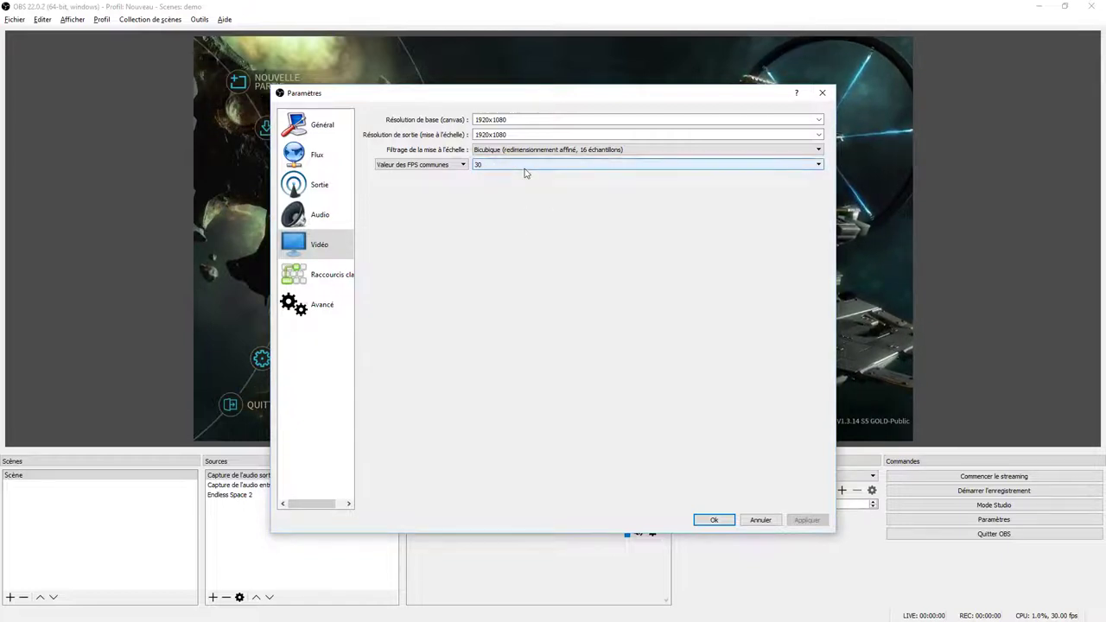
pyautogui.click(524, 169)
pyautogui.click(504, 247)
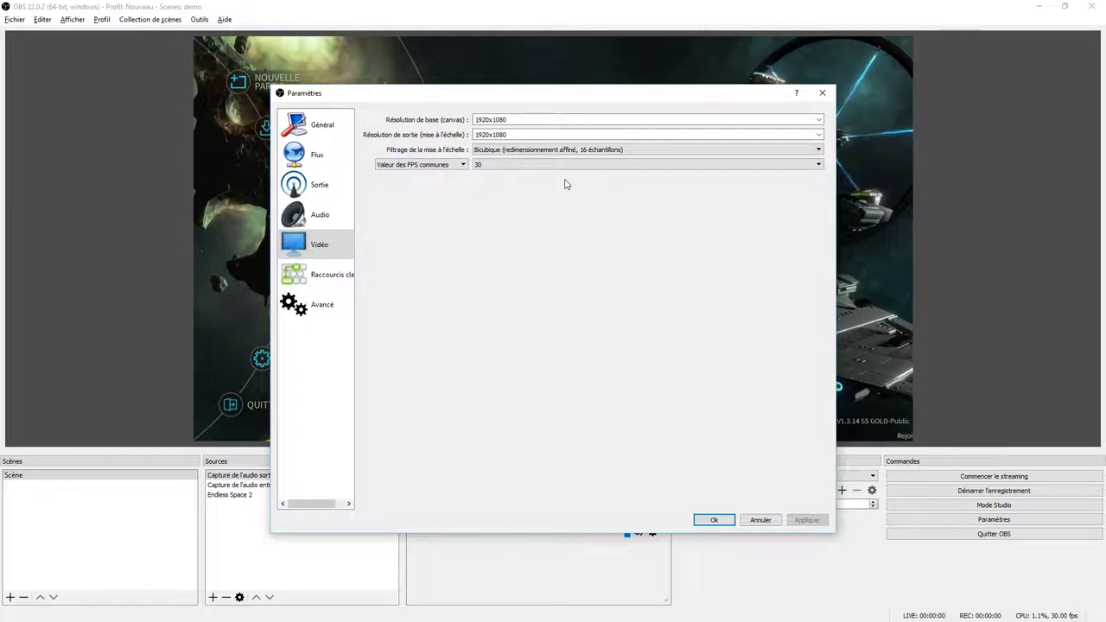
pyautogui.click(524, 165)
pyautogui.click(507, 302)
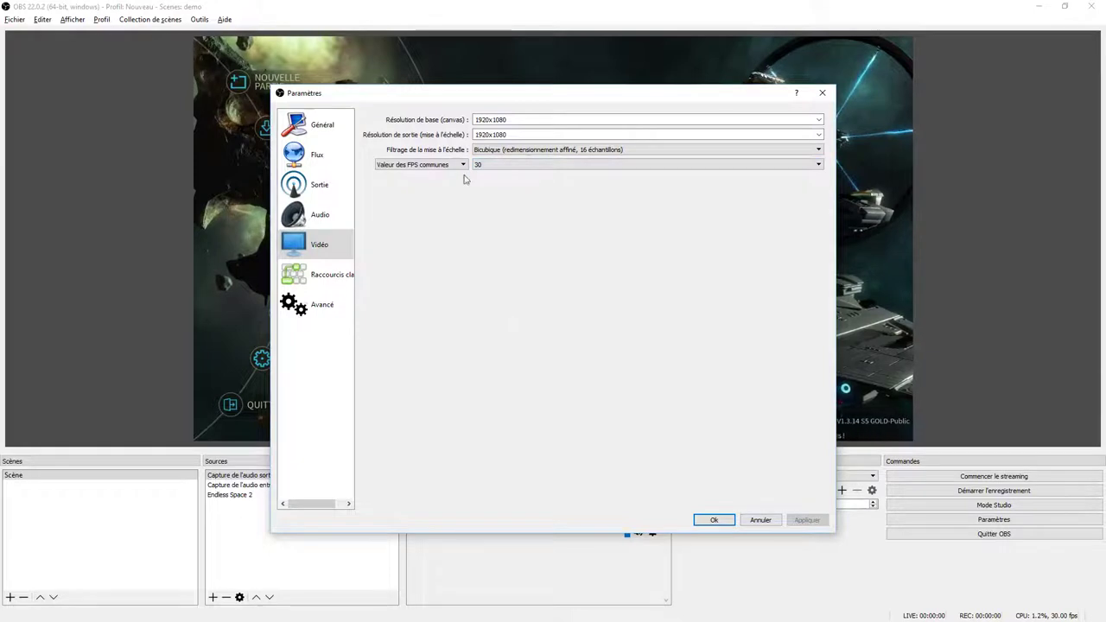
# Step: Examine the audio settings, including the channel, sample rate and peak meter type options, without changing them
pyautogui.click(335, 217)
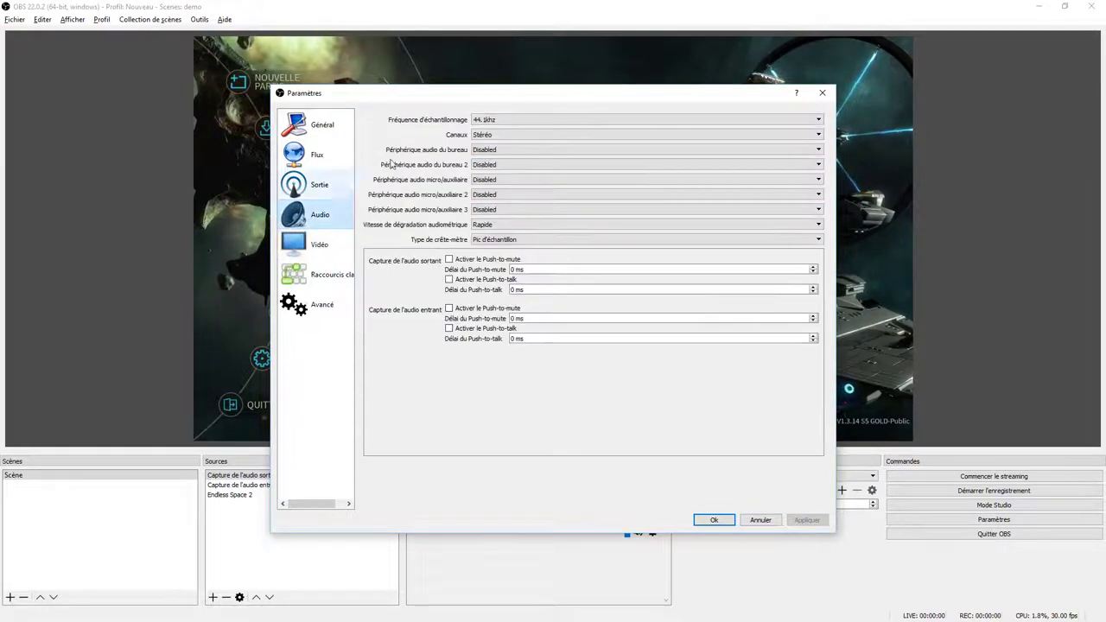
pyautogui.click(524, 135)
pyautogui.click(524, 135)
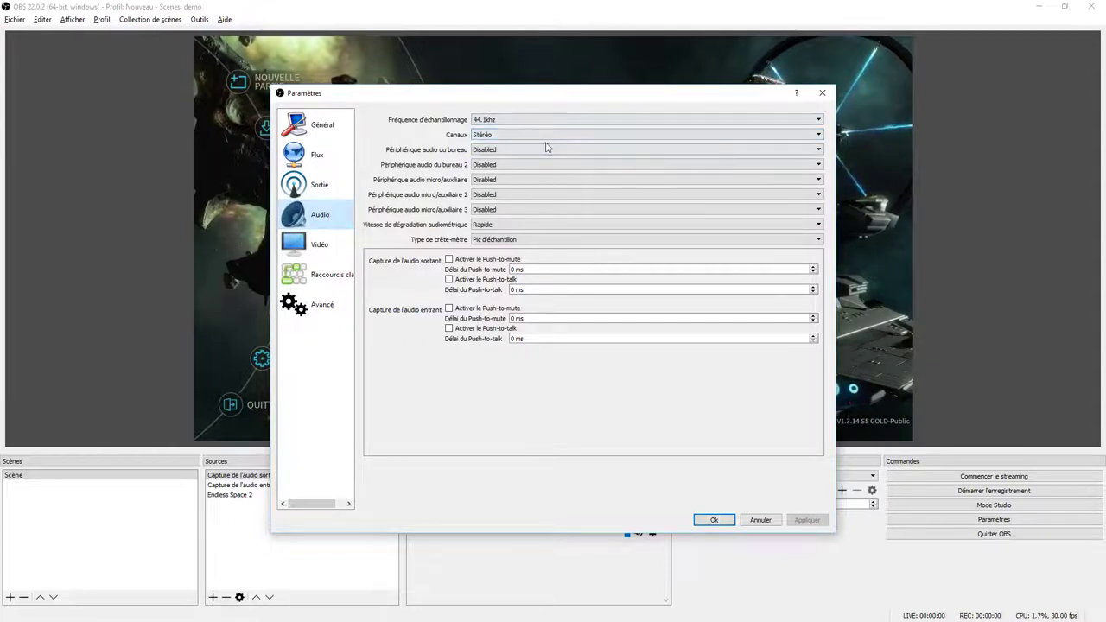
pyautogui.click(545, 136)
pyautogui.click(438, 130)
pyautogui.click(514, 121)
pyautogui.click(514, 121)
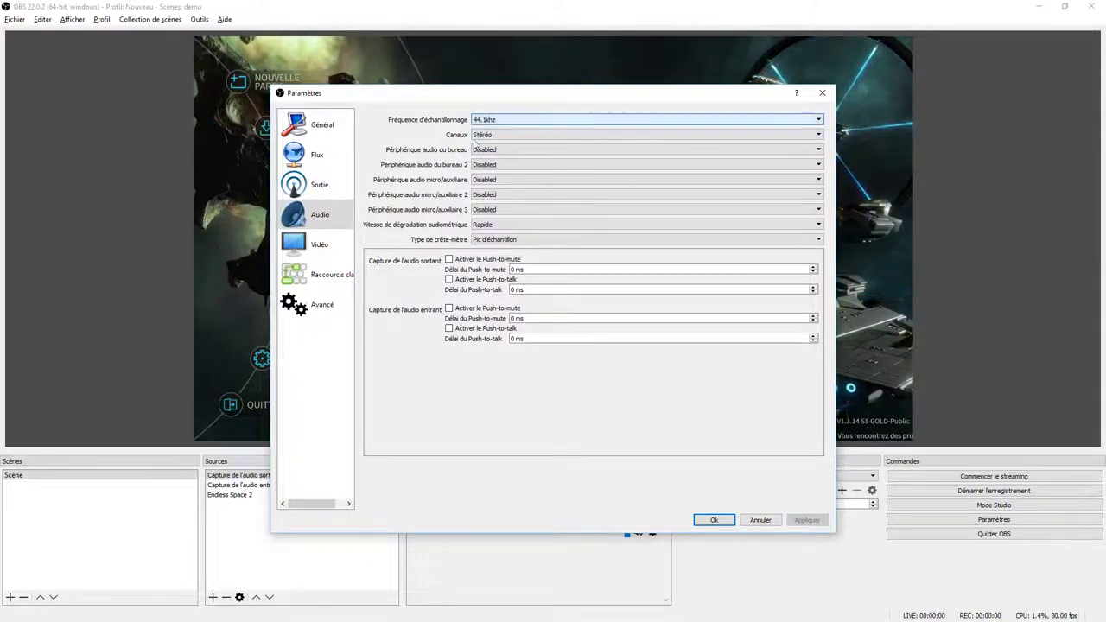
pyautogui.click(519, 241)
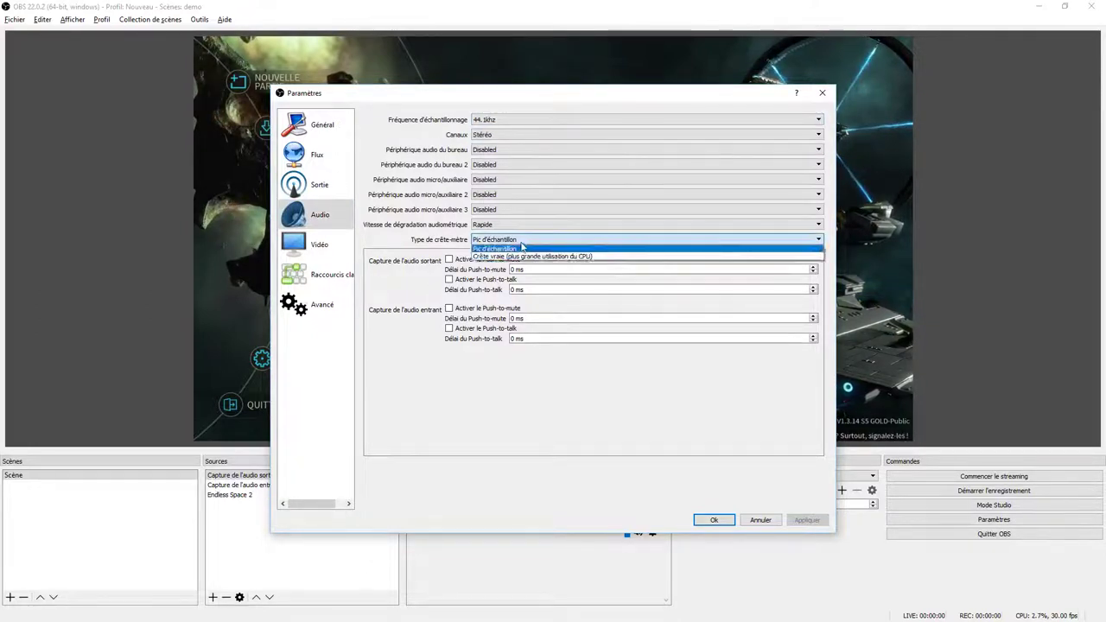
pyautogui.click(480, 260)
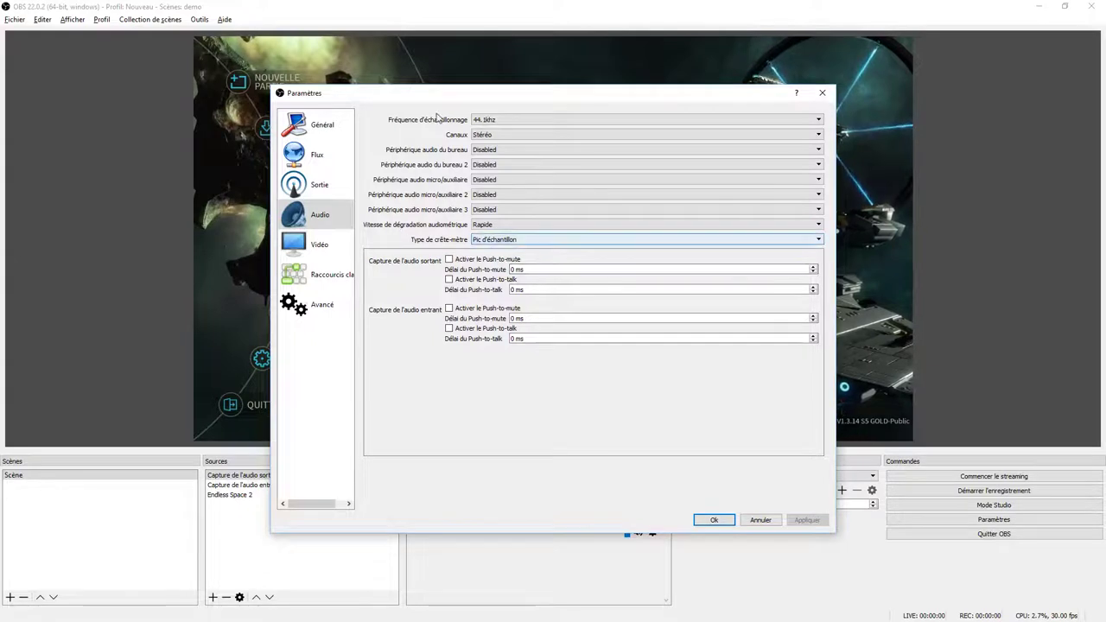
pyautogui.click(521, 136)
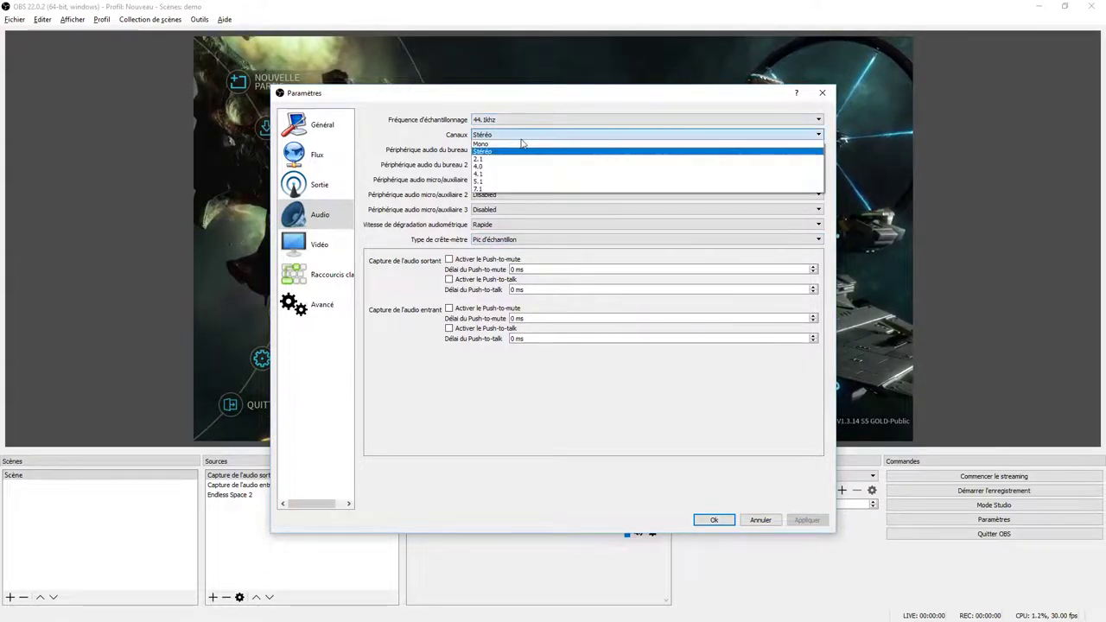
pyautogui.click(418, 156)
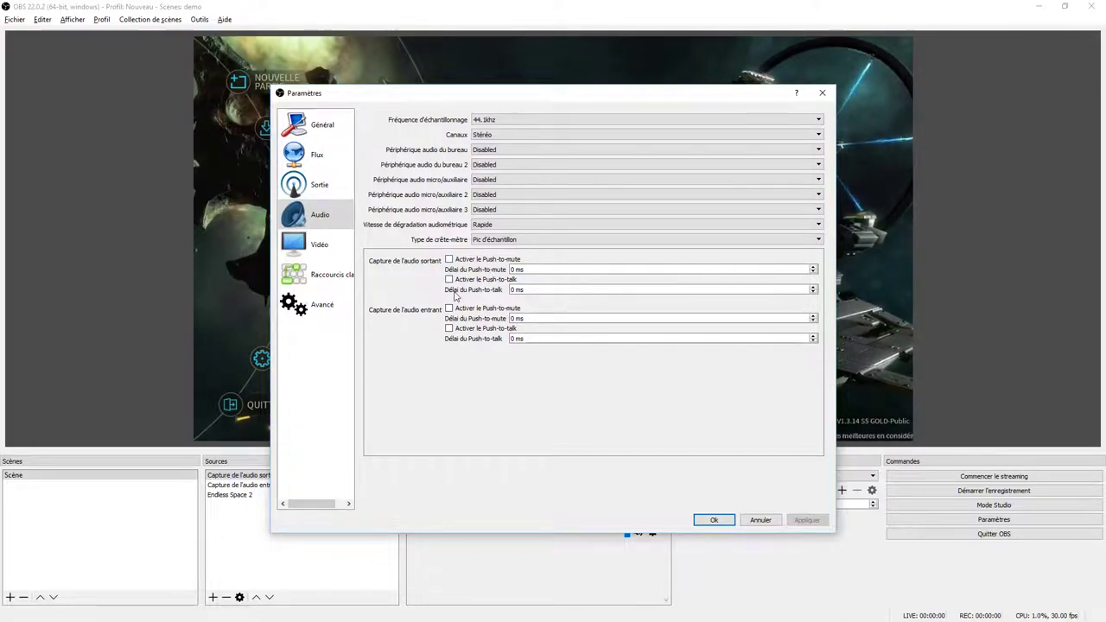
# Step: Open the output settings and examine the recording format options
pyautogui.click(323, 192)
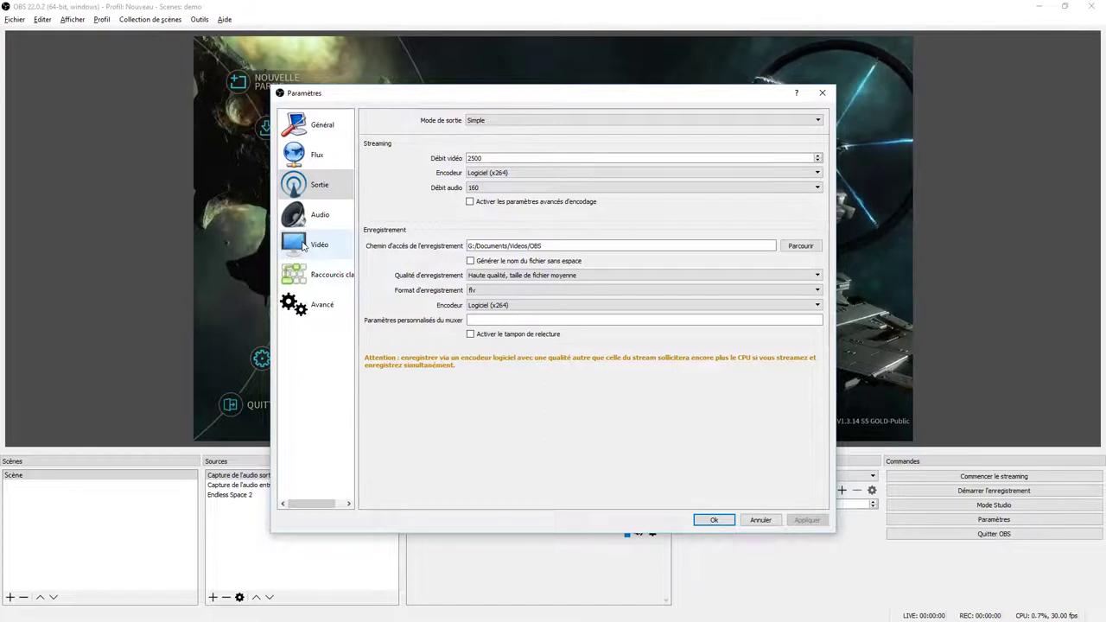
pyautogui.click(493, 290)
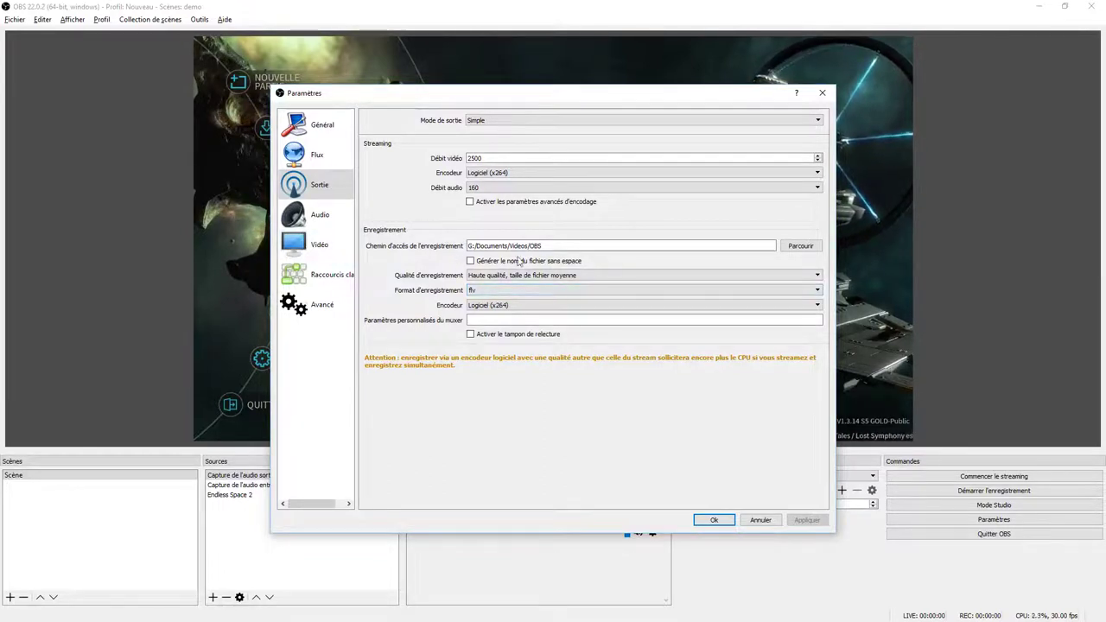
pyautogui.click(488, 291)
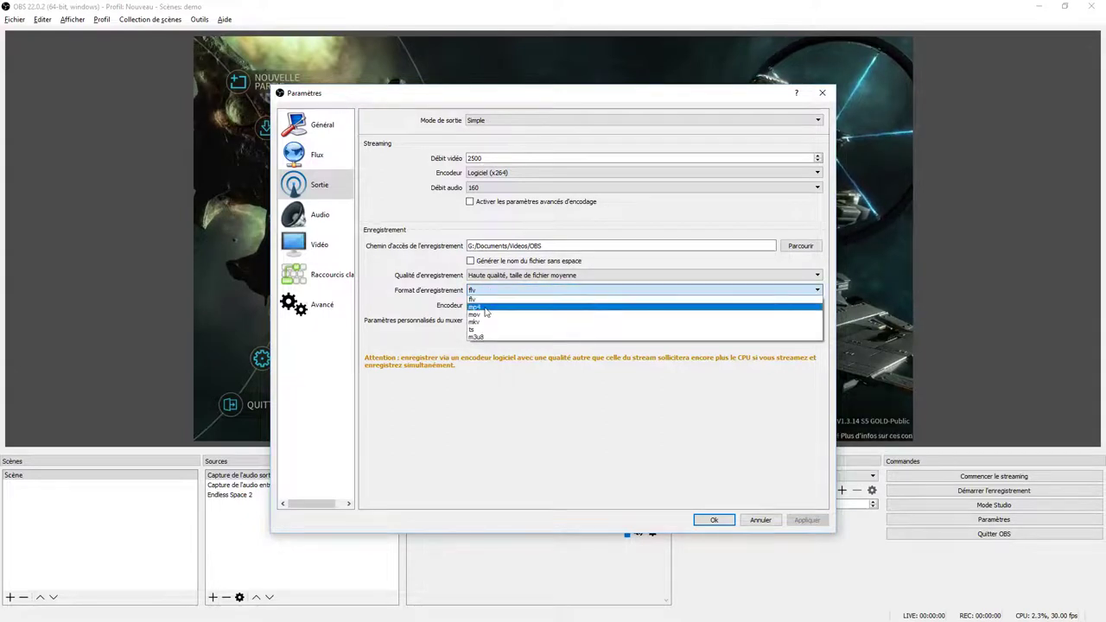
pyautogui.click(486, 294)
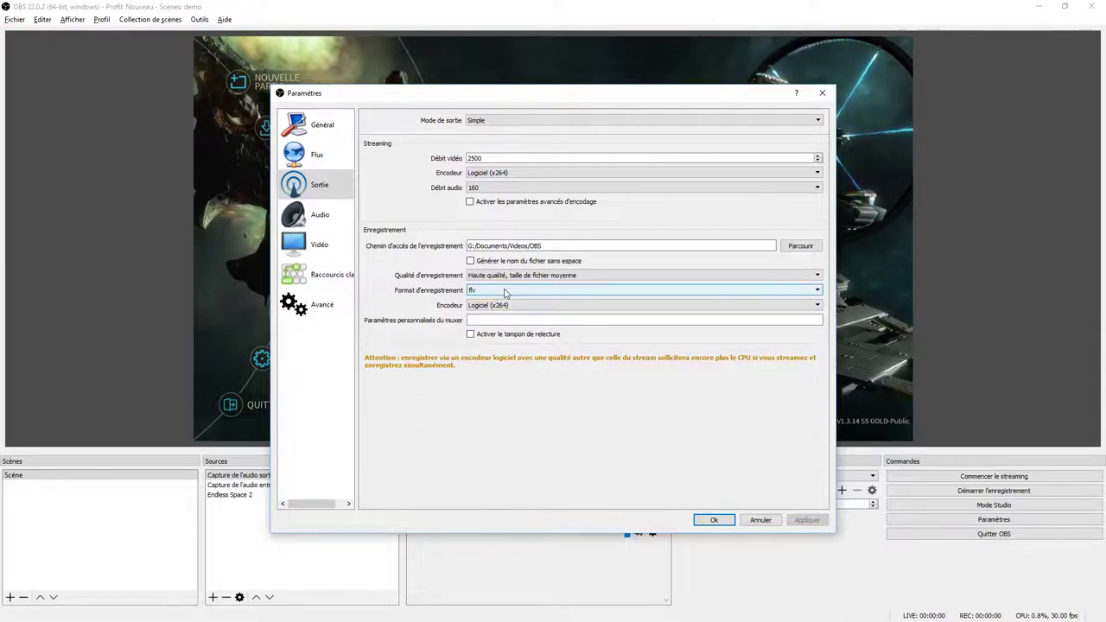
# Step: Try mp4 as the recording format and restore it to flv
pyautogui.click(505, 293)
pyautogui.click(506, 308)
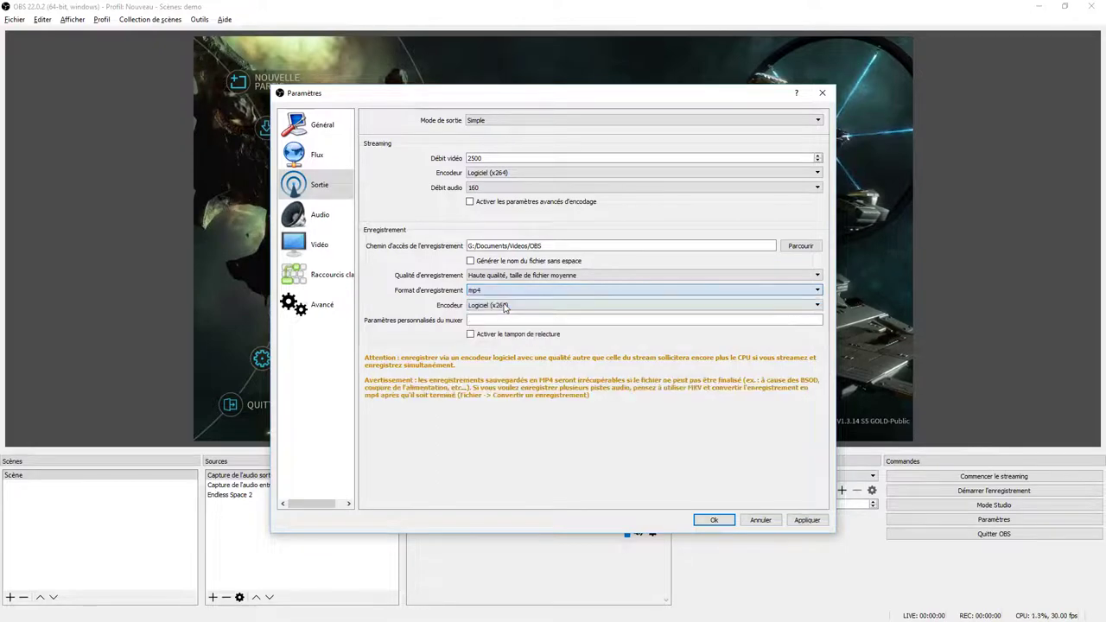
pyautogui.click(500, 292)
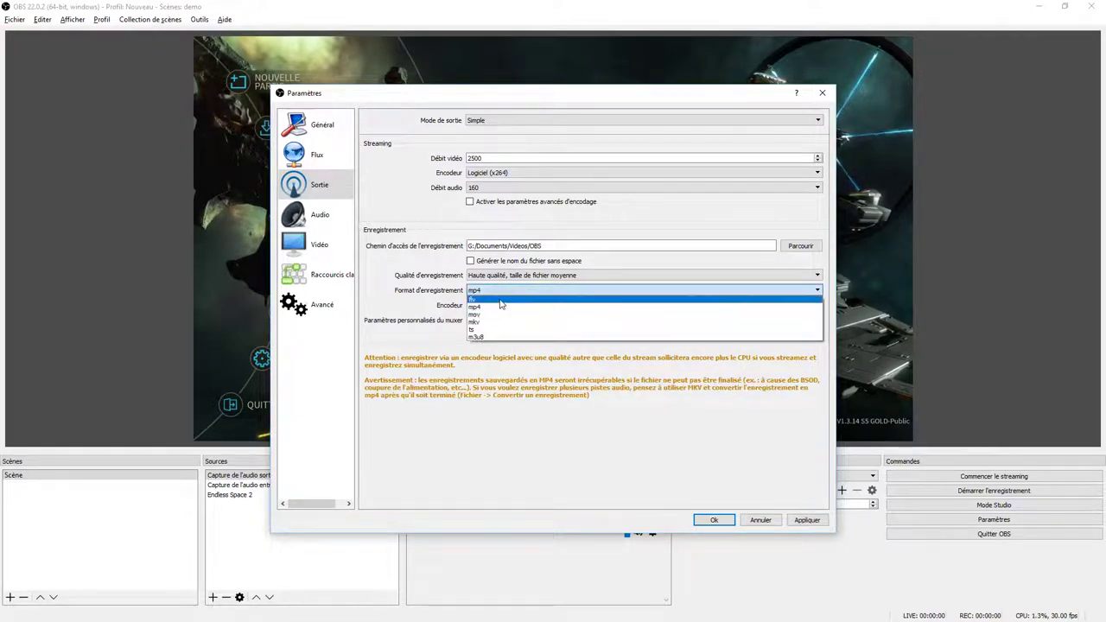
pyautogui.click(495, 299)
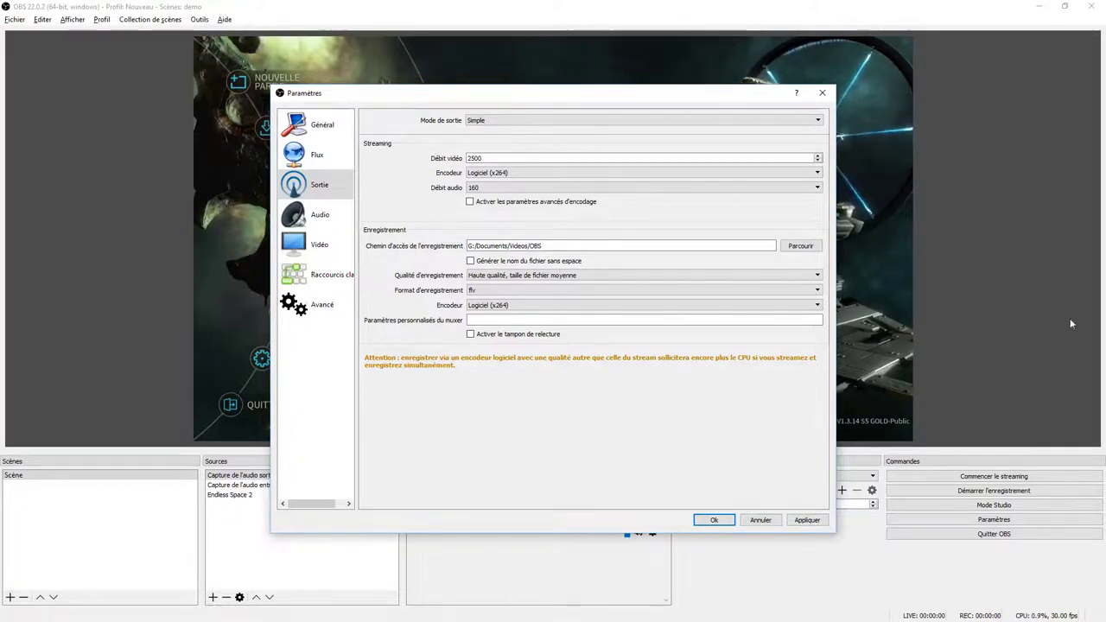
# Step: Look through the stream settings and the full list of general settings
pyautogui.click(316, 156)
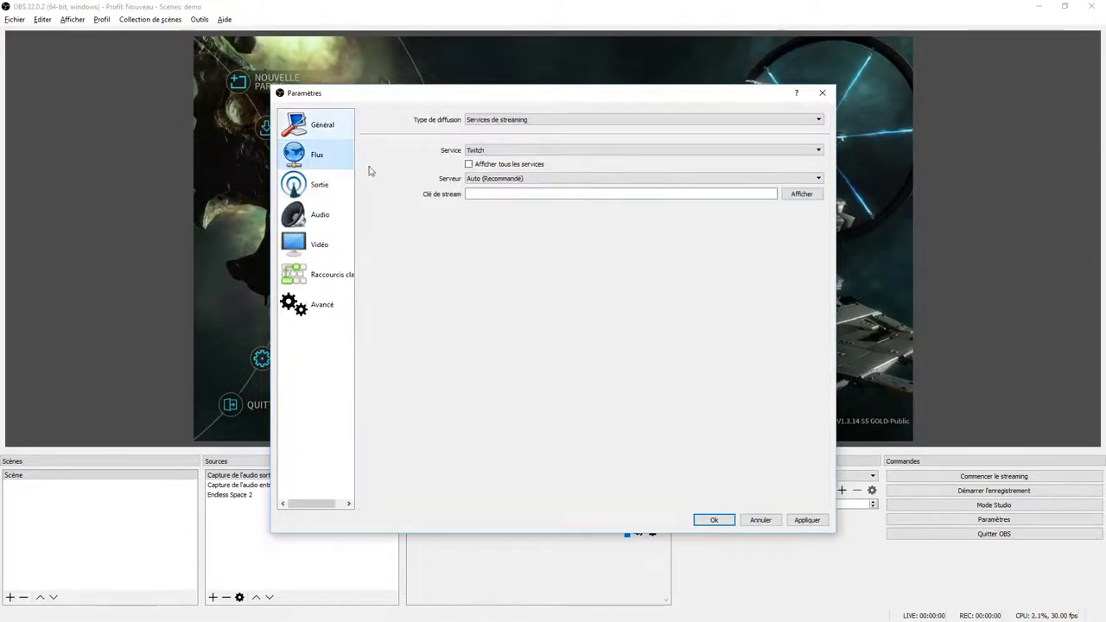
pyautogui.click(316, 130)
pyautogui.scroll(-3, 406, 302)
pyautogui.scroll(3, 459, 306)
pyautogui.scroll(-3, 392, 309)
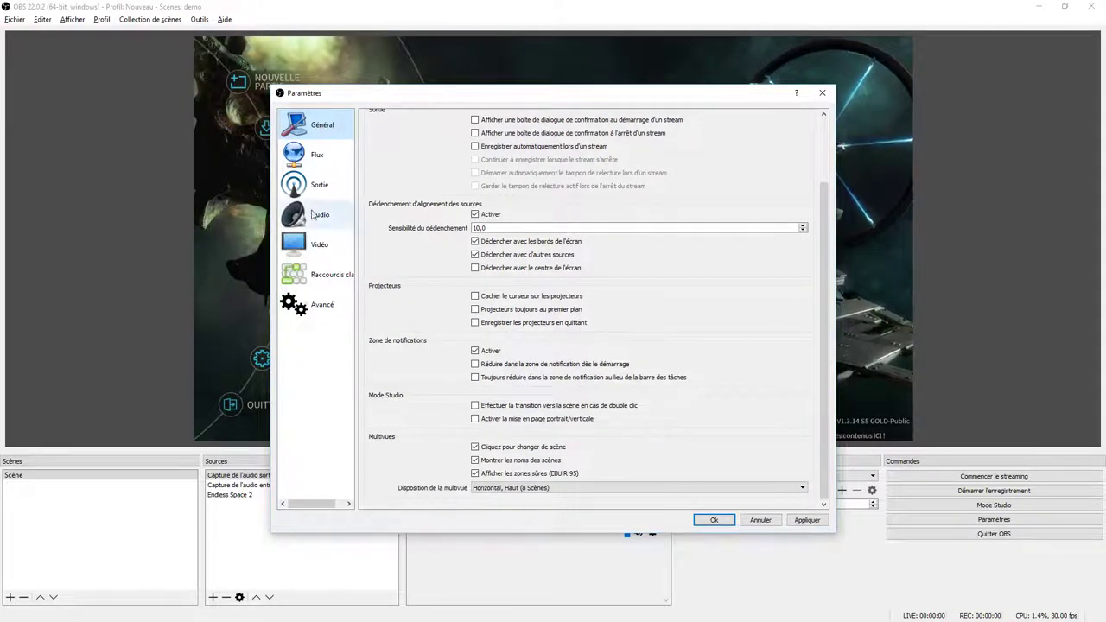
# Step: Examine the hotkey assignments and the advanced settings, and close the settings without saving
pyautogui.click(323, 280)
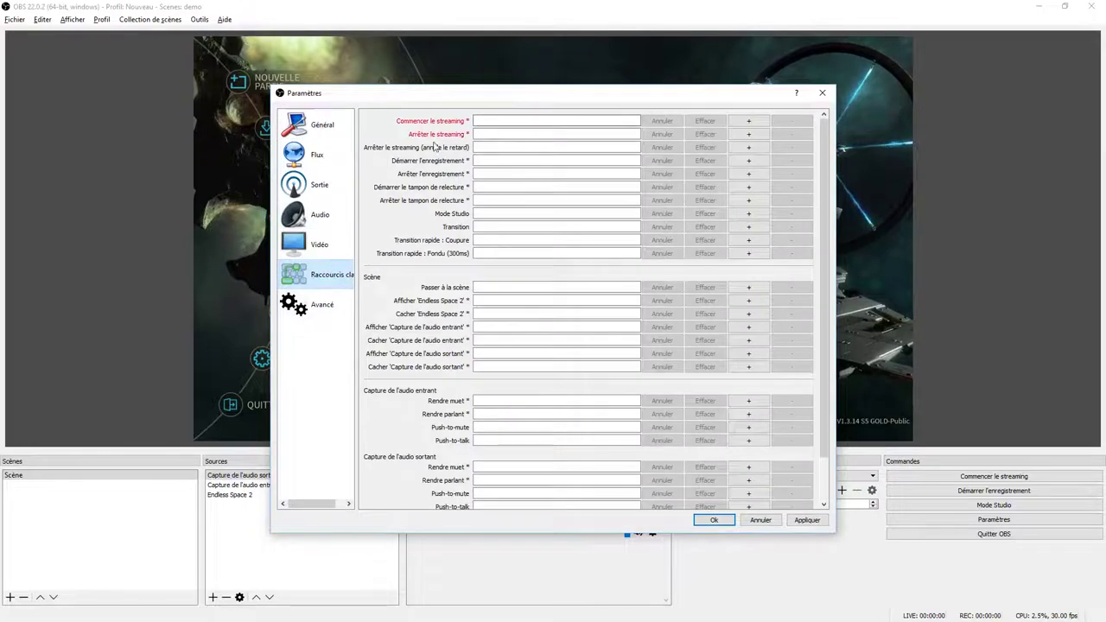
pyautogui.scroll(-2, 408, 296)
pyautogui.scroll(2, 410, 294)
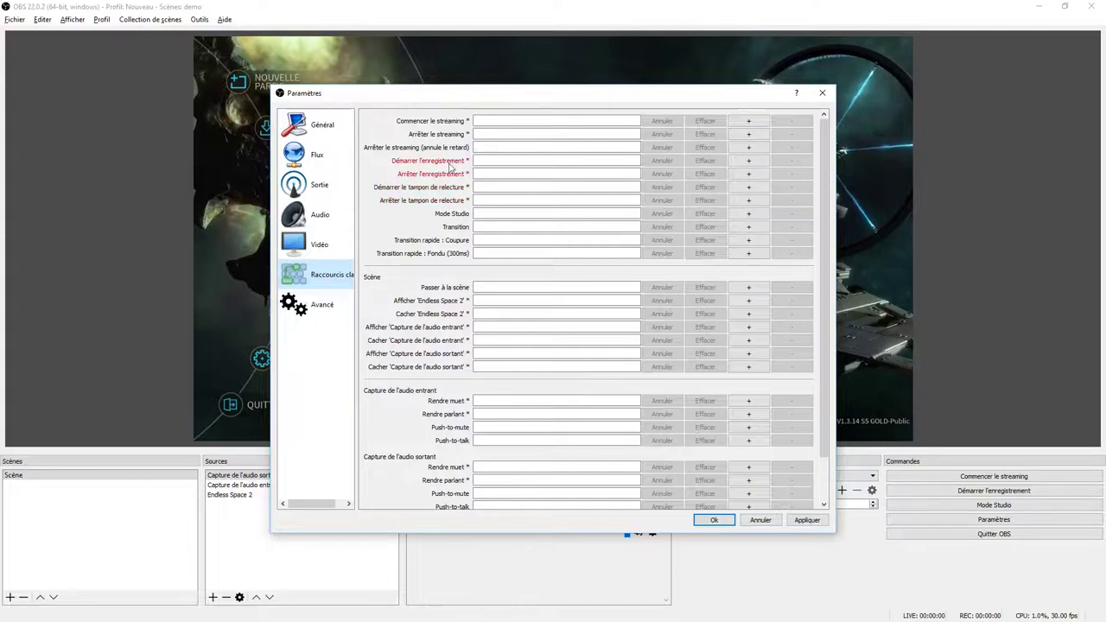
pyautogui.click(309, 309)
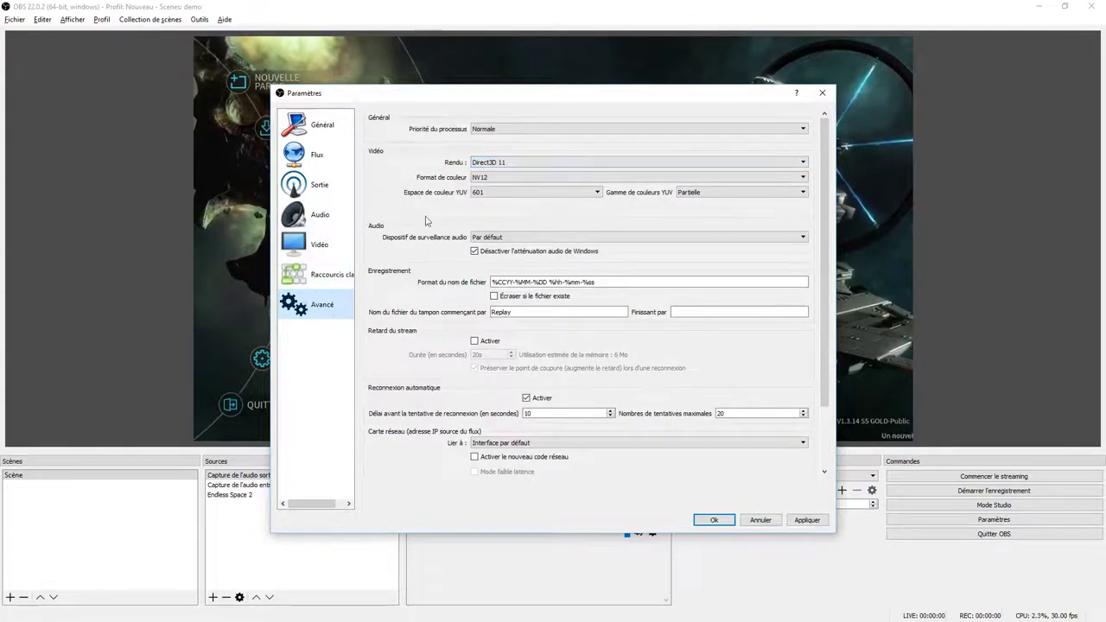
pyautogui.scroll(-2, 414, 286)
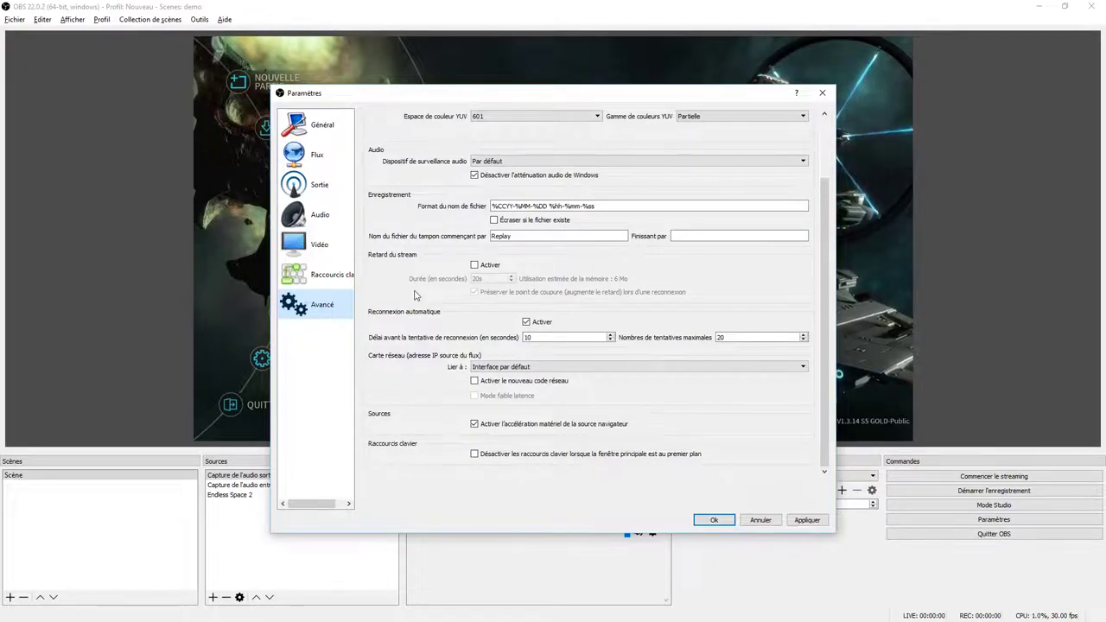
pyautogui.scroll(3, 419, 294)
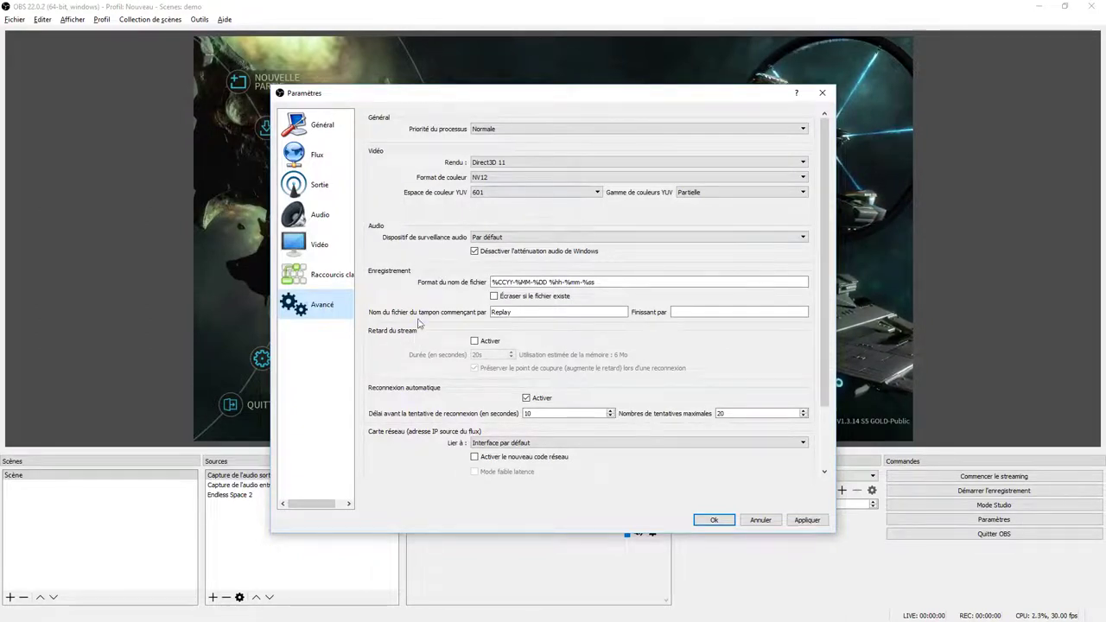
pyautogui.click(760, 520)
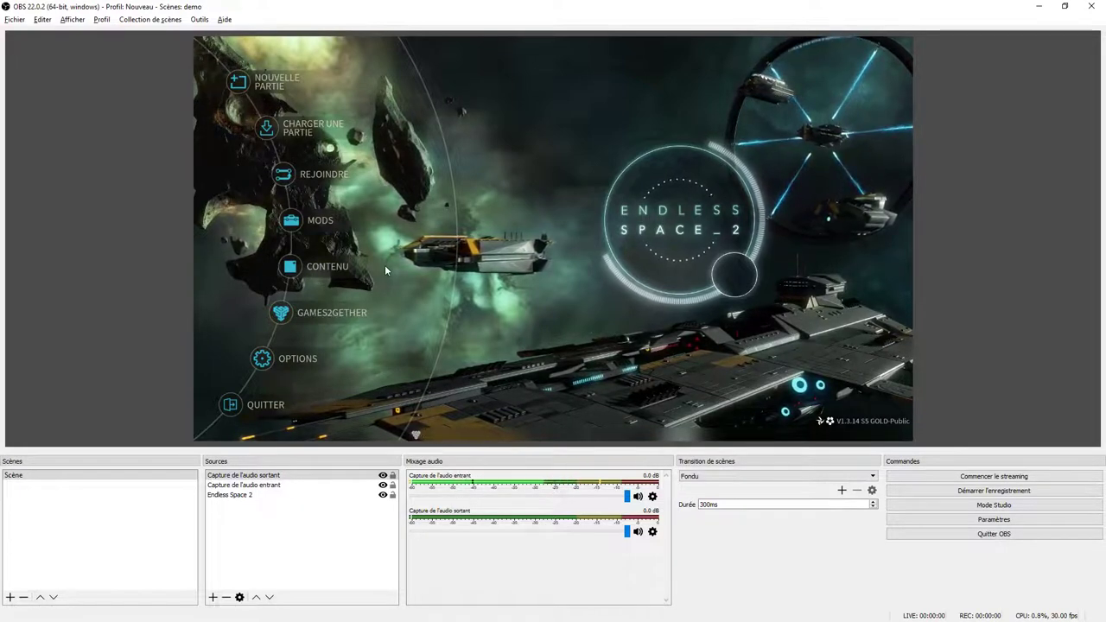
# Step: Open the recording conversion dialog, browse the OBS recordings folder, and close the dialog without converting a file
pyautogui.click(15, 19)
pyautogui.moveTo(118, 20)
pyautogui.moveTo(15, 19)
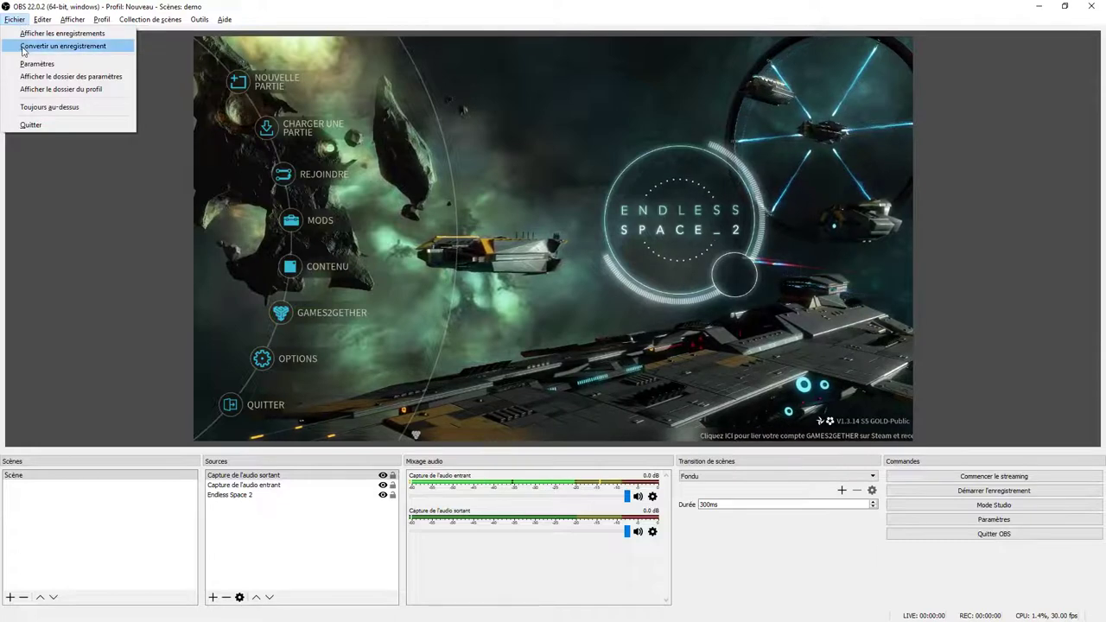
pyautogui.click(18, 46)
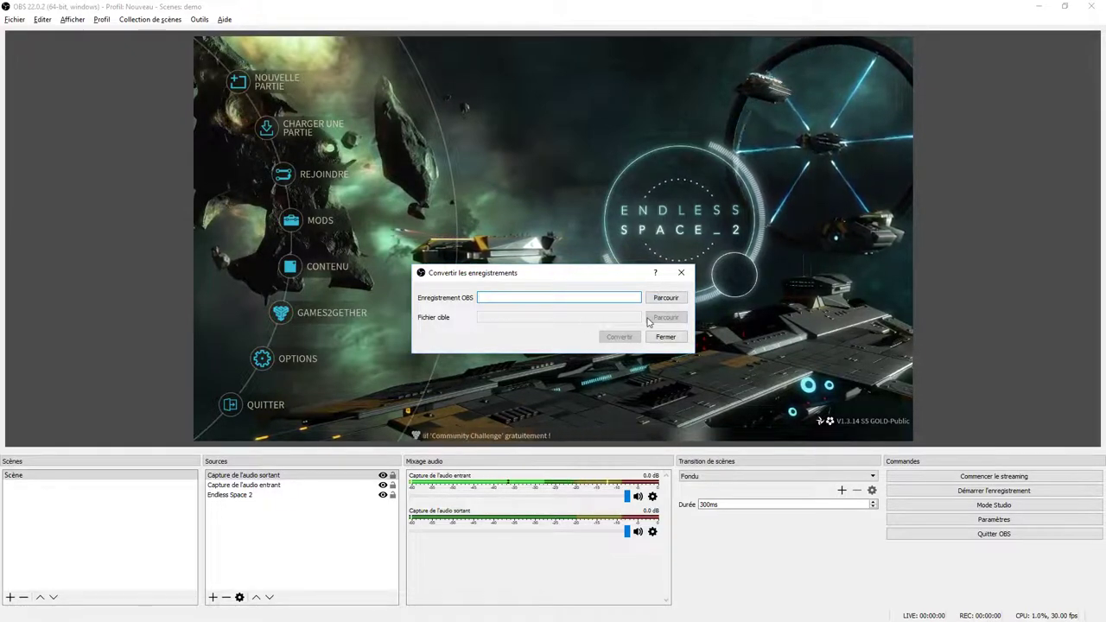
pyautogui.click(672, 298)
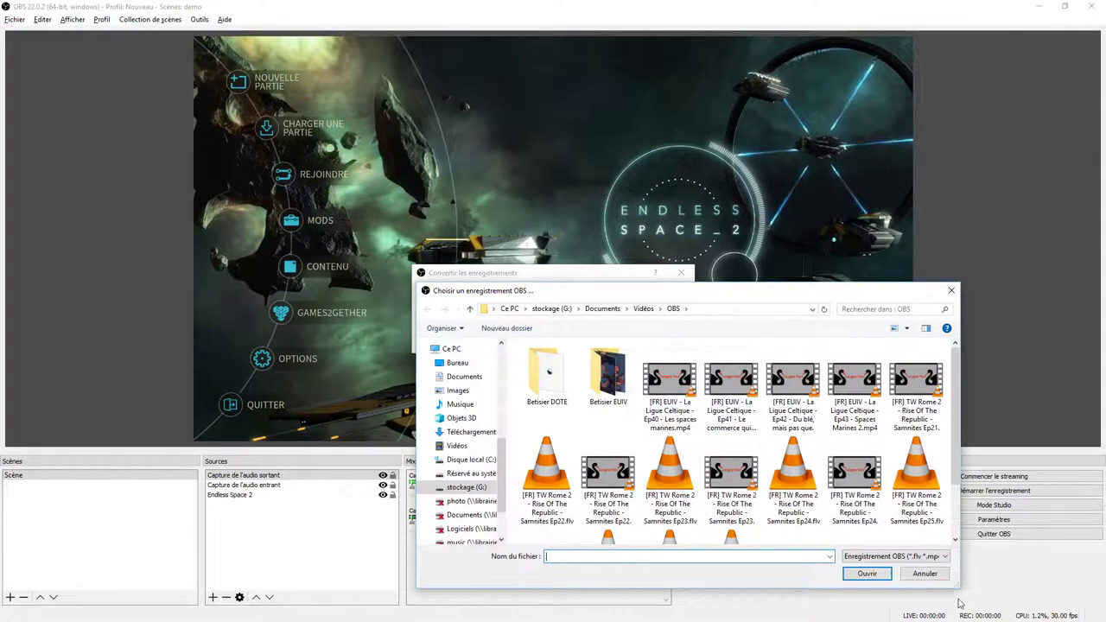
pyautogui.click(925, 577)
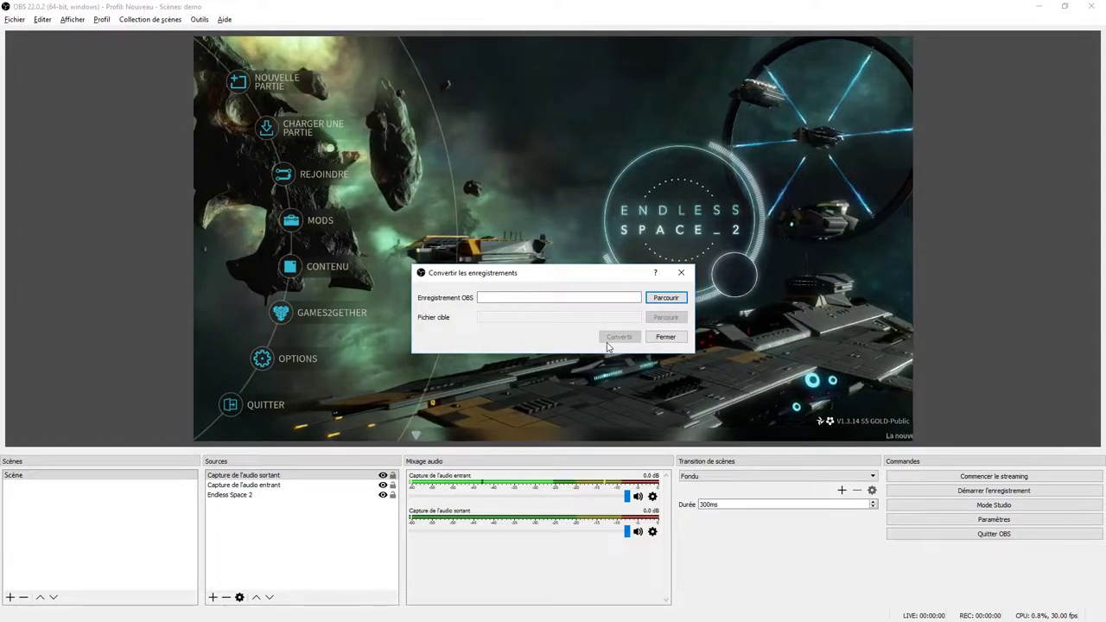
pyautogui.click(666, 336)
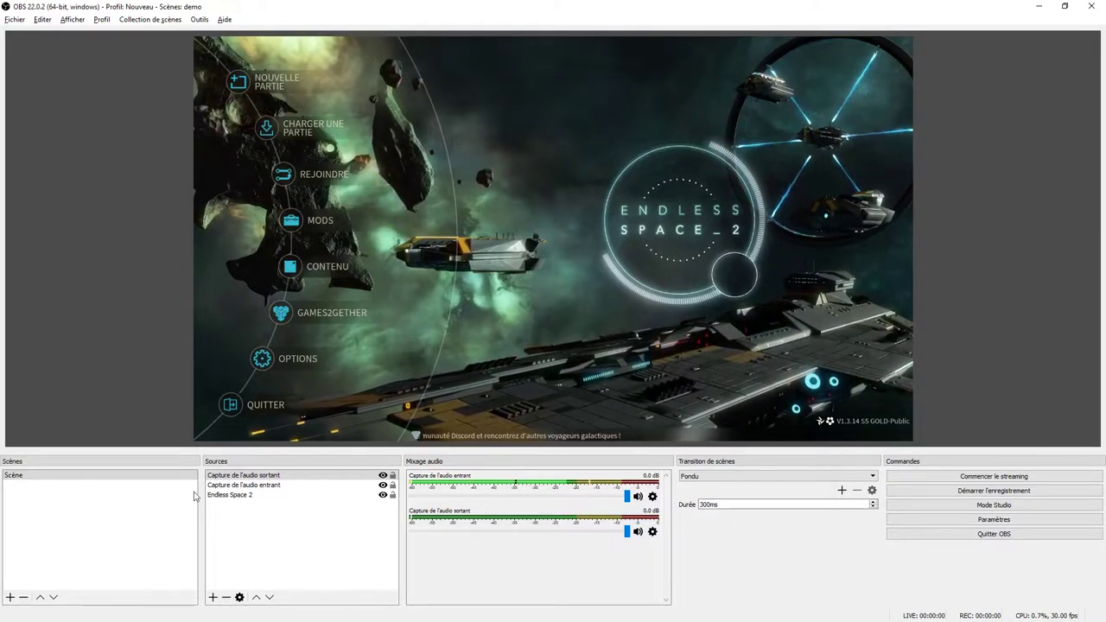
pyautogui.click(44, 478)
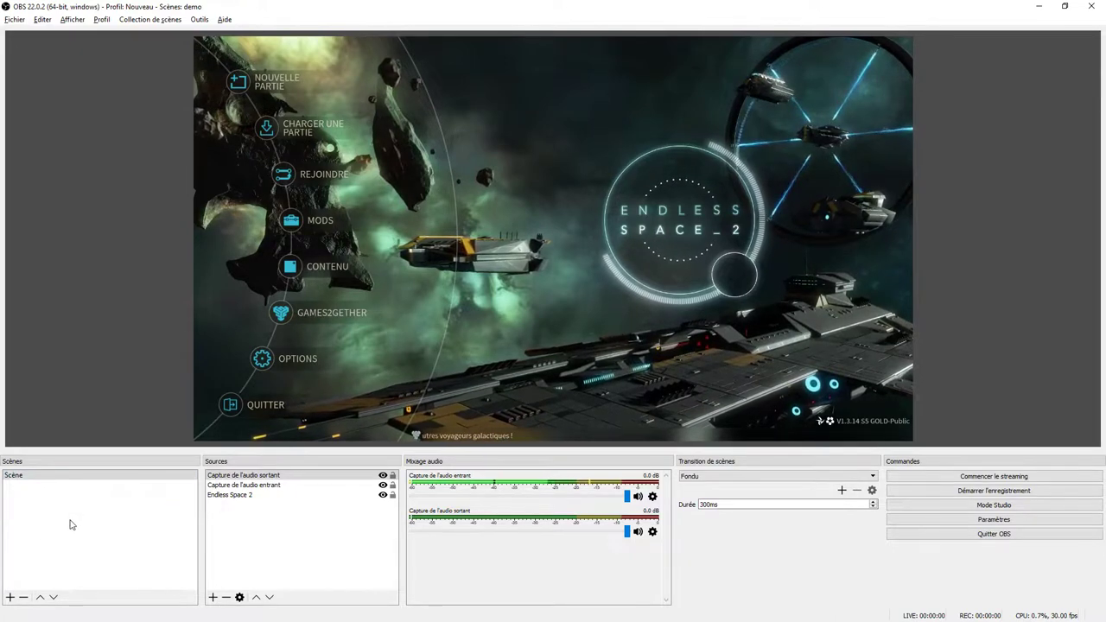